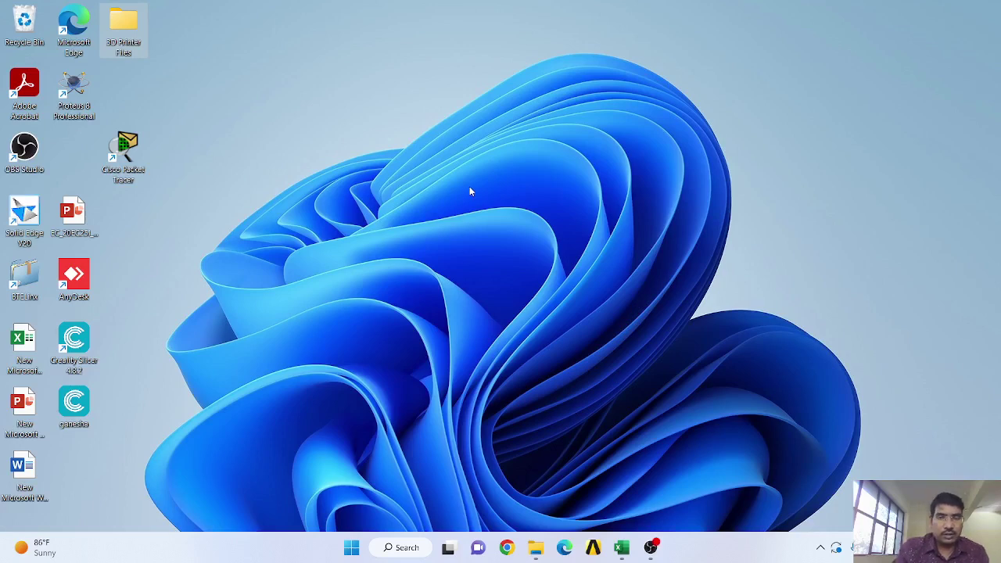
- Refresh the desktop and launch Proteus 8 Professional from its desktop shortcut
right_click(470, 190)
left_click(481, 246)
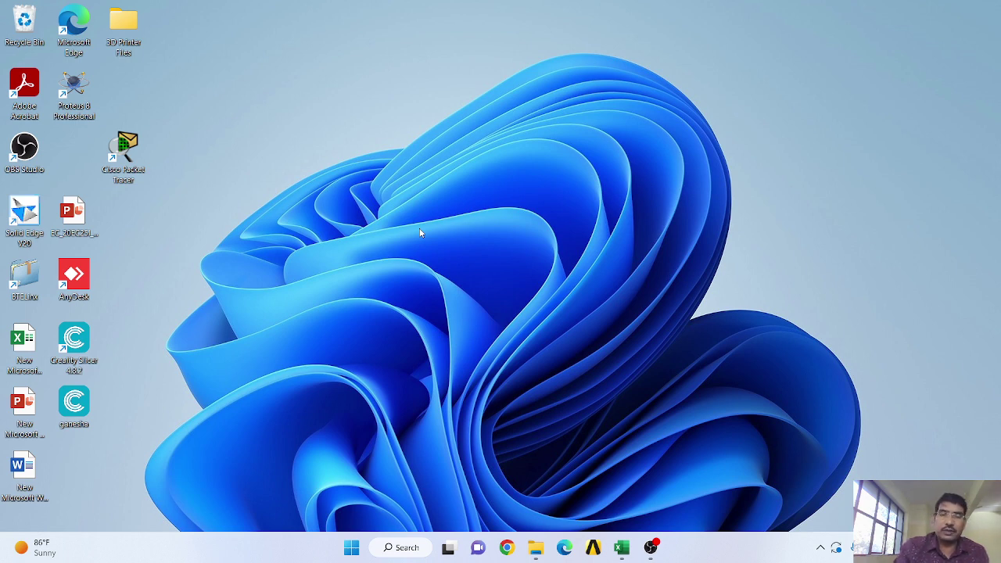
double_click(74, 94)
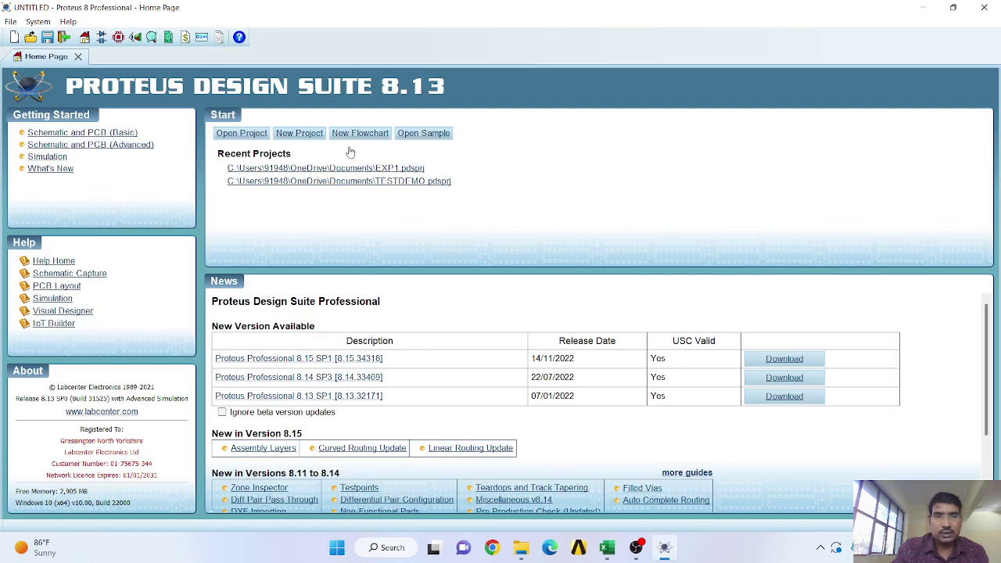
- Create project 'expt' with the DEFAULT schematic template, skipping PCB layout and firmware
left_click(312, 133)
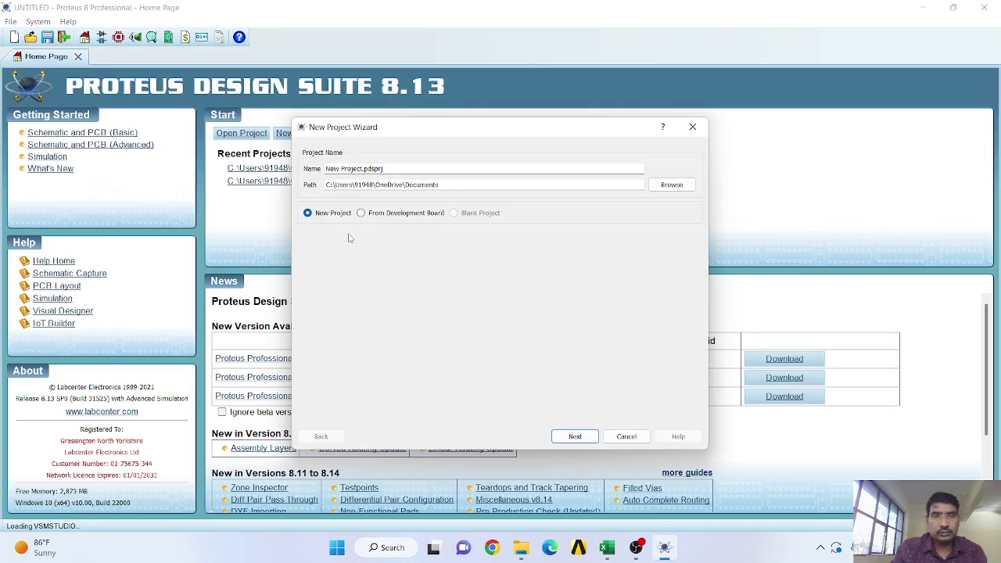
left_click_drag(361, 168, 325, 168)
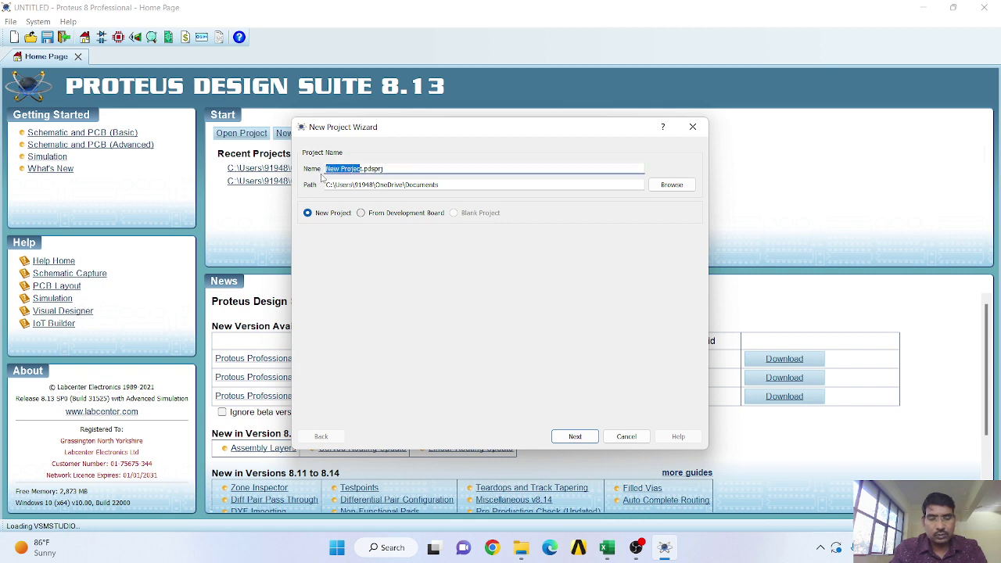
type("ex")
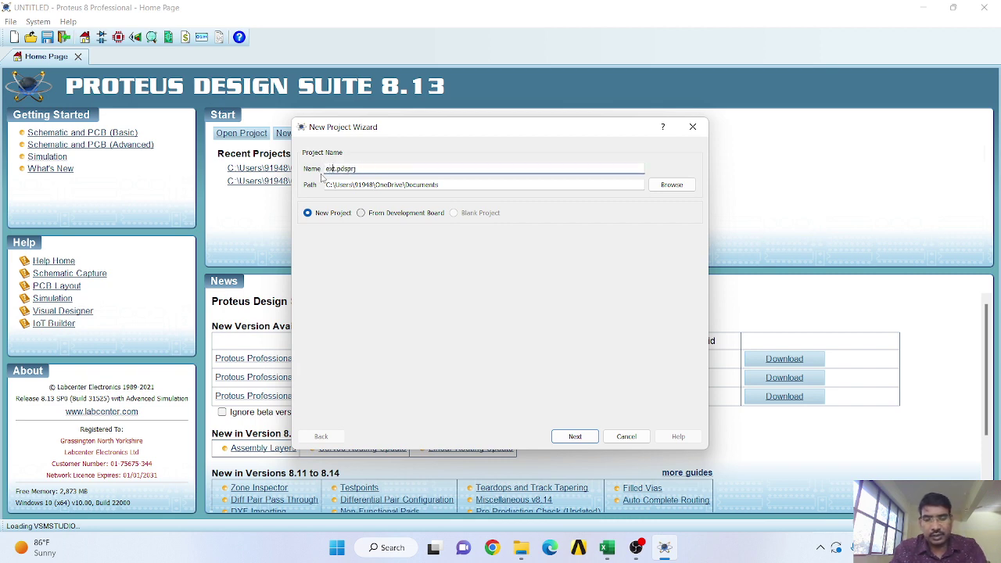
type("pt")
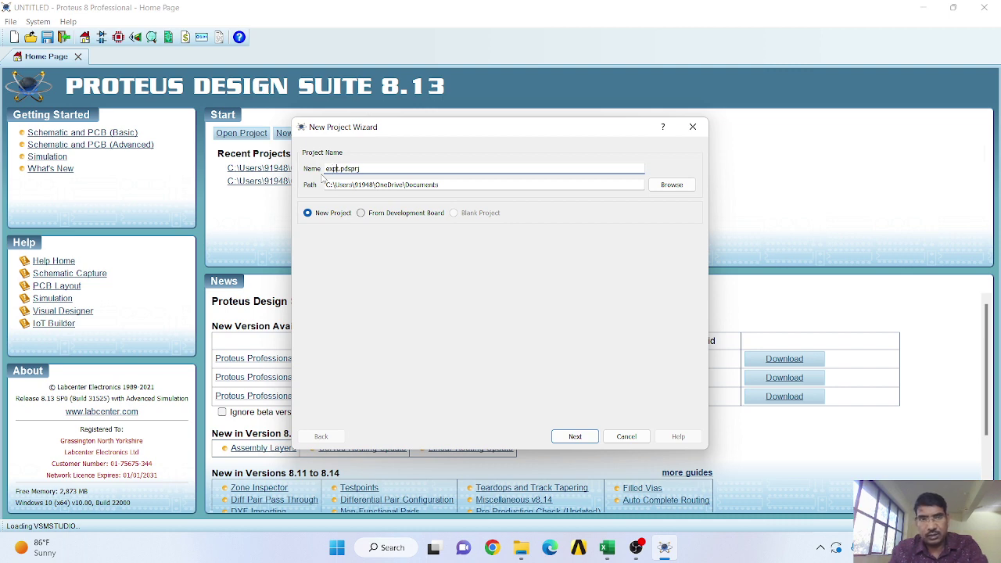
left_click(591, 438)
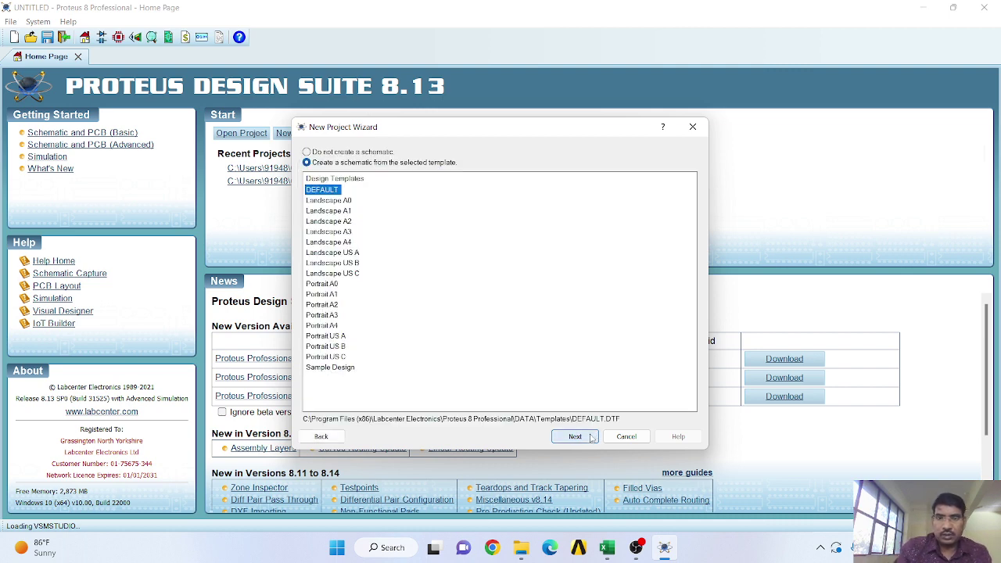
left_click(591, 438)
left_click(591, 438)
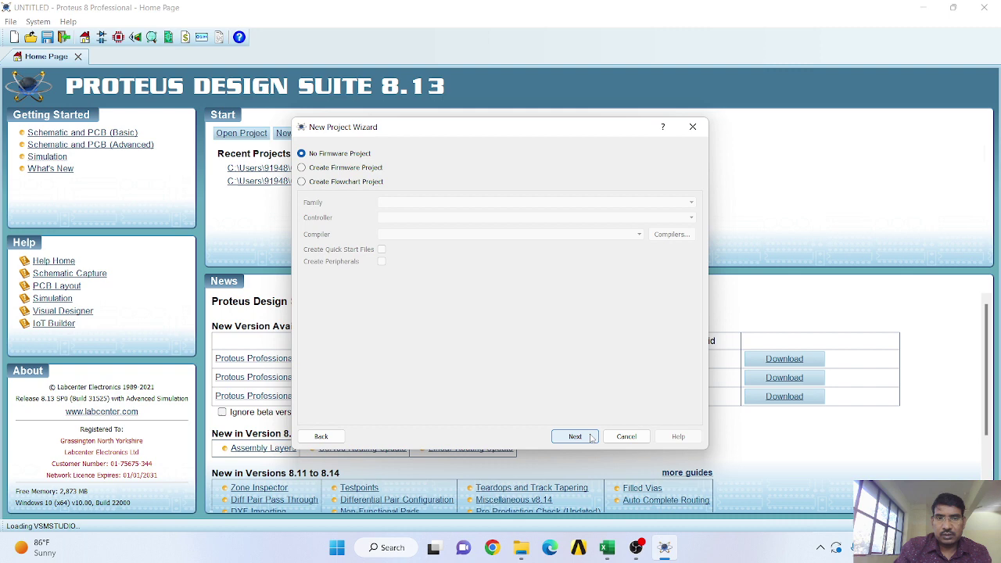
left_click(591, 439)
left_click(591, 436)
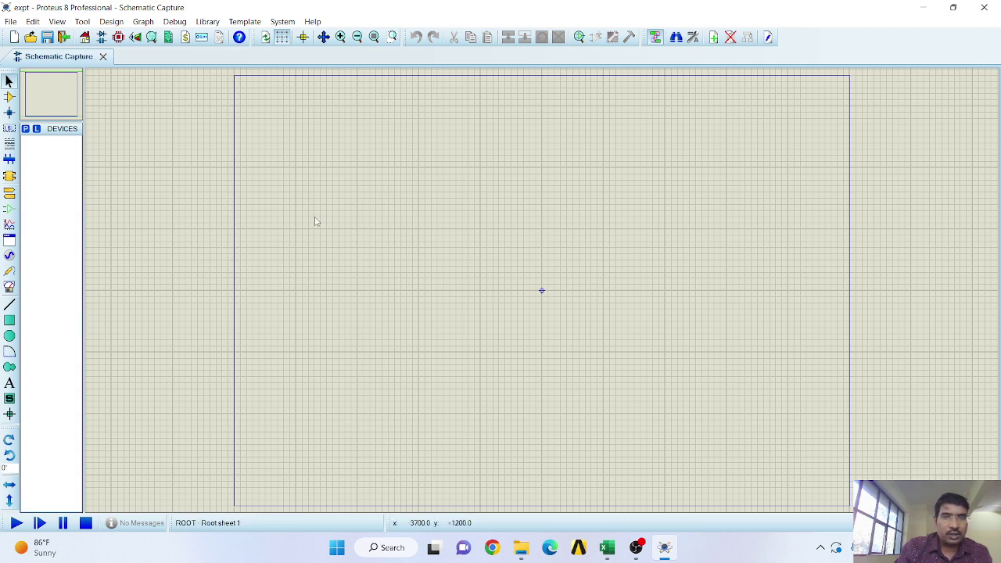
- In Component Mode, search 'bridge' and add the generic BRIDGE rectifier to the parts list
left_click(8, 103)
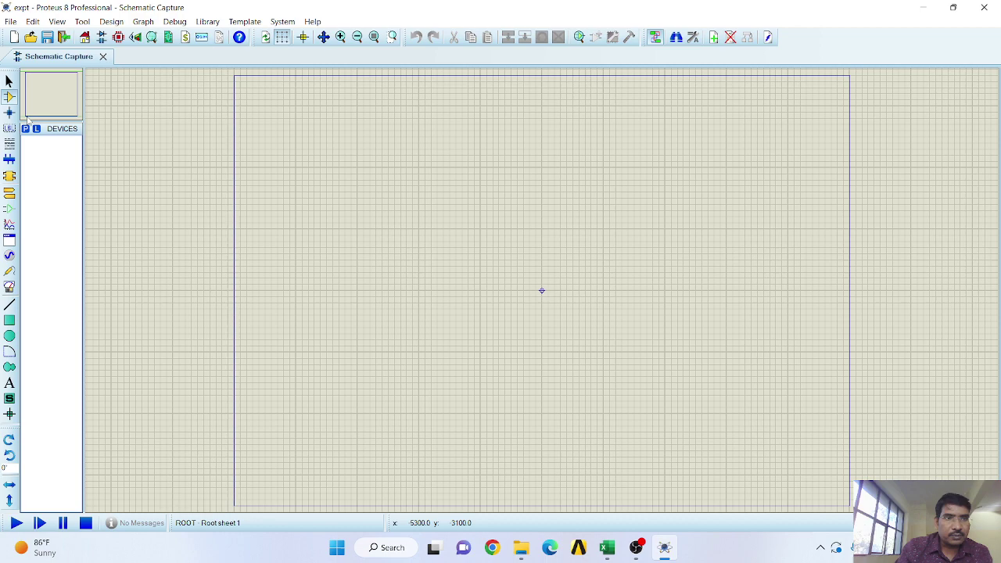
left_click(25, 128)
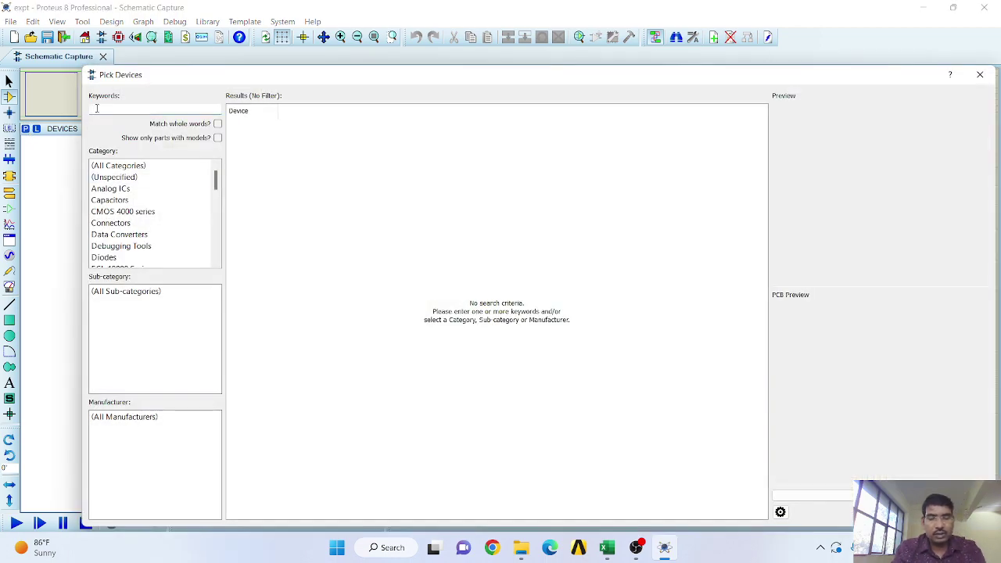
type("bridge")
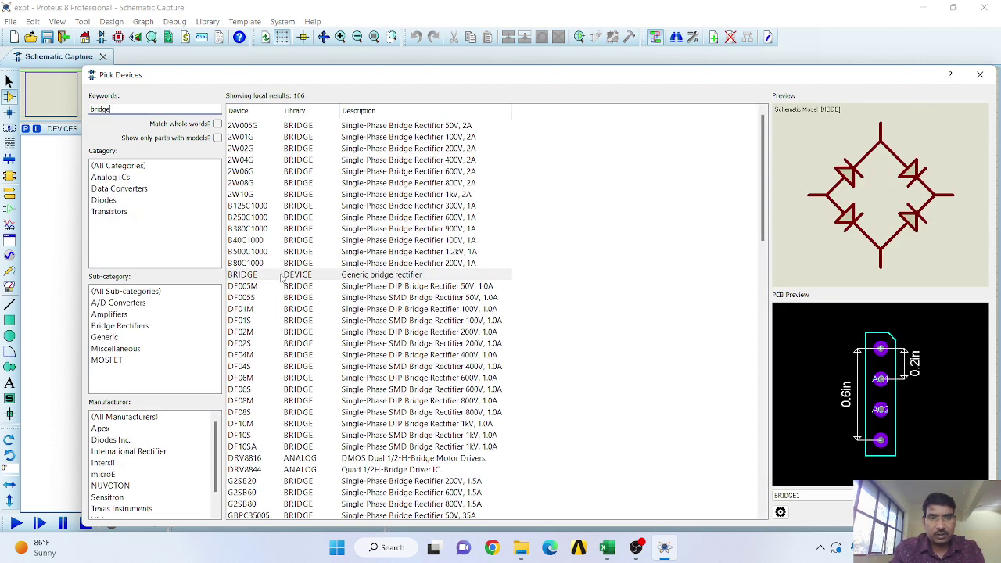
double_click(279, 275)
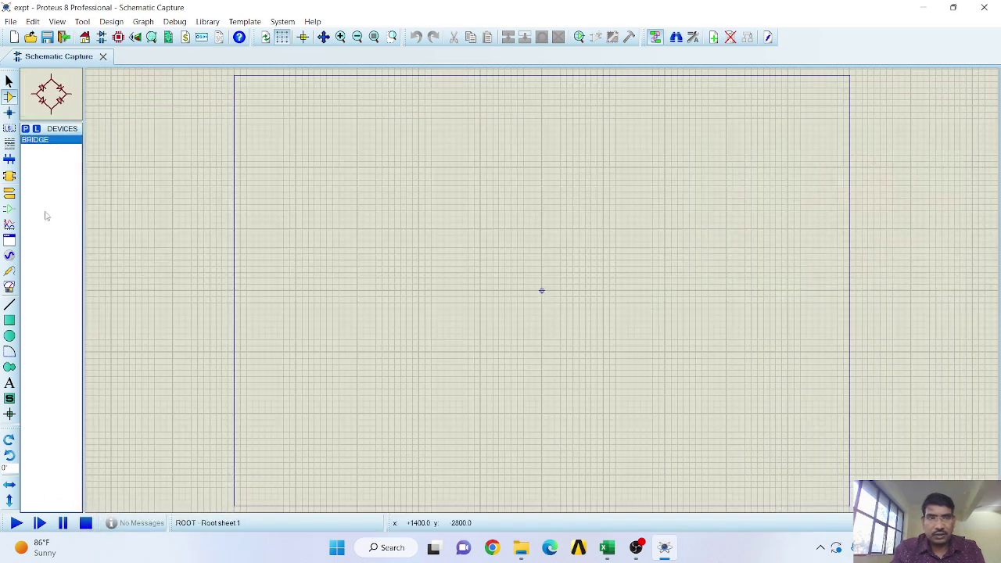
- Search 'transfor' and add the TRAN-2P3S centre-tapped transformer to the parts list
left_click(25, 128)
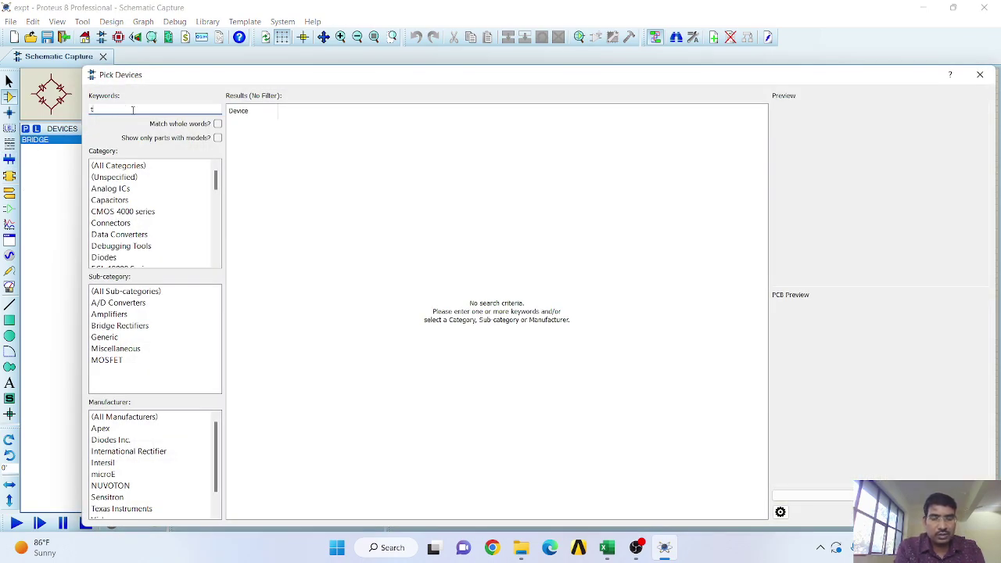
type("trans")
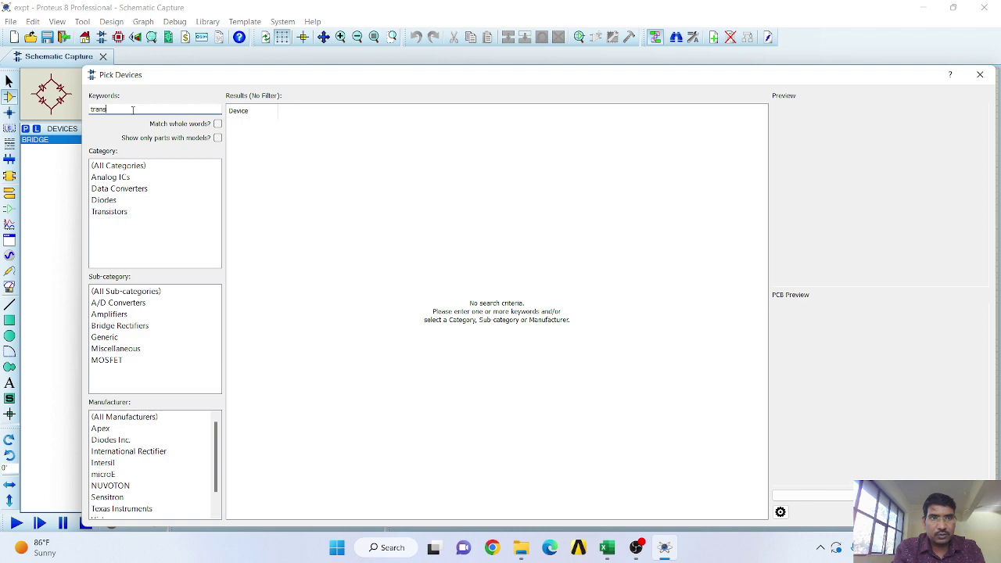
type("for")
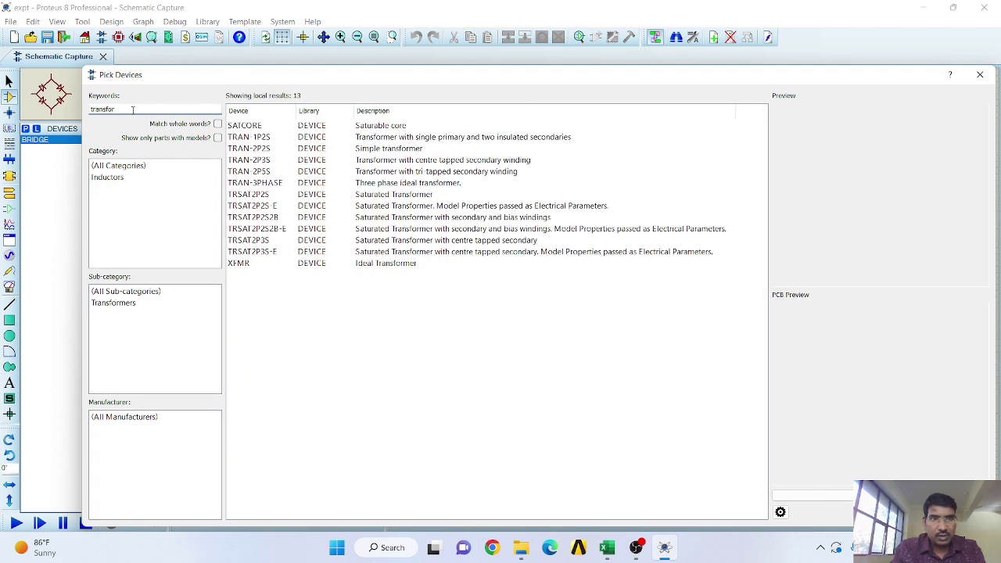
left_click(270, 161)
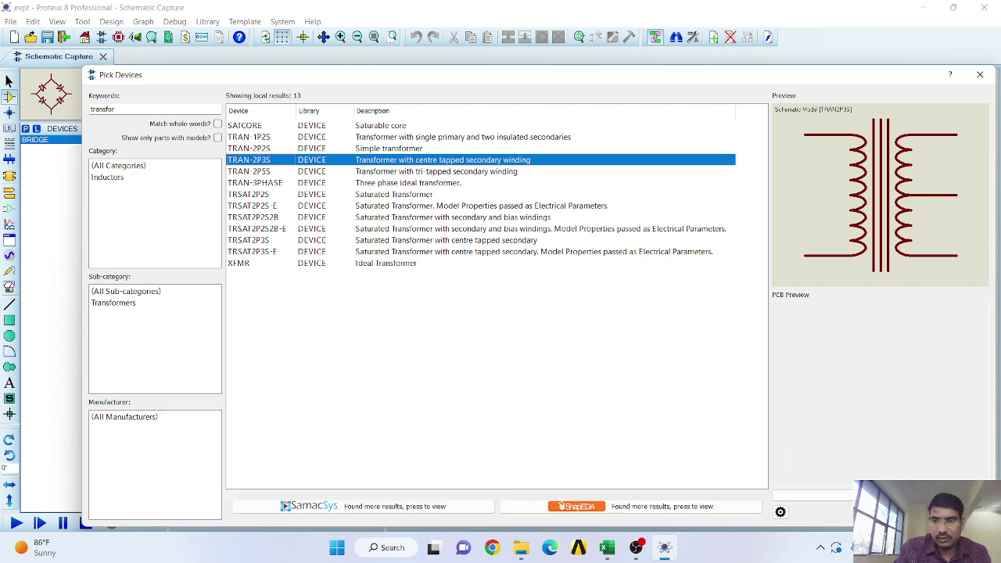
key("Return")
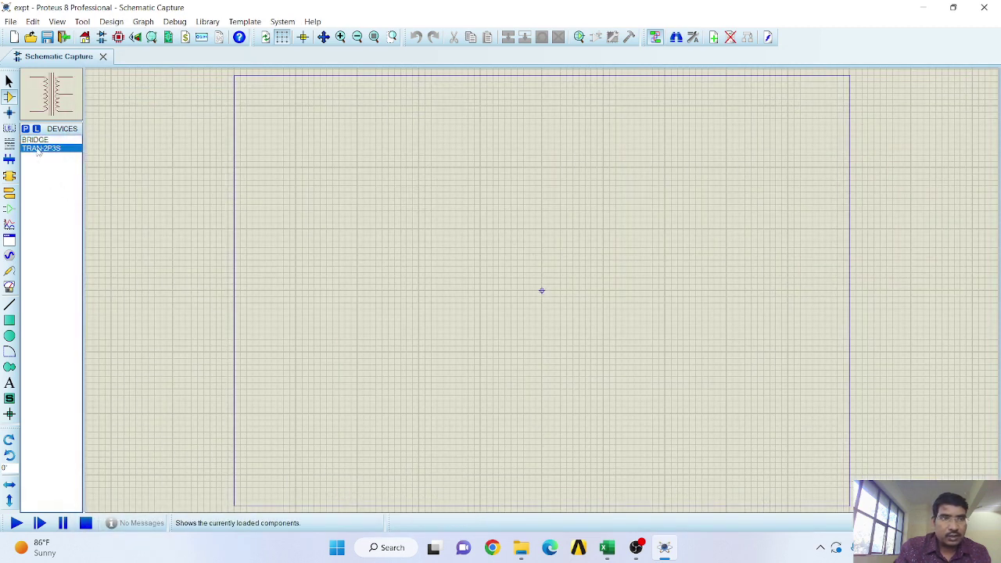
- Search '7812' and add the 7812 positive 12 V regulator to the parts list
left_click(26, 129)
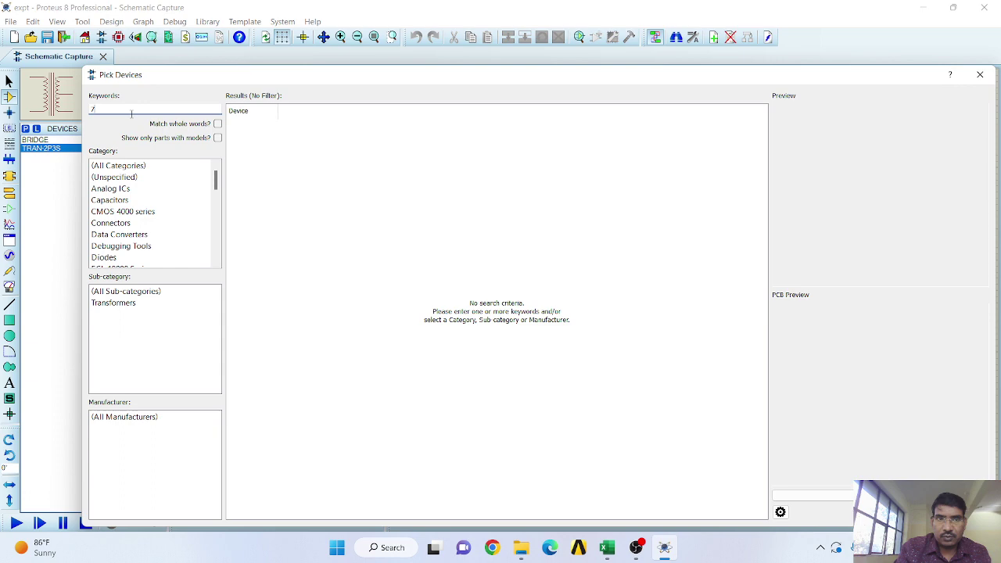
type("781")
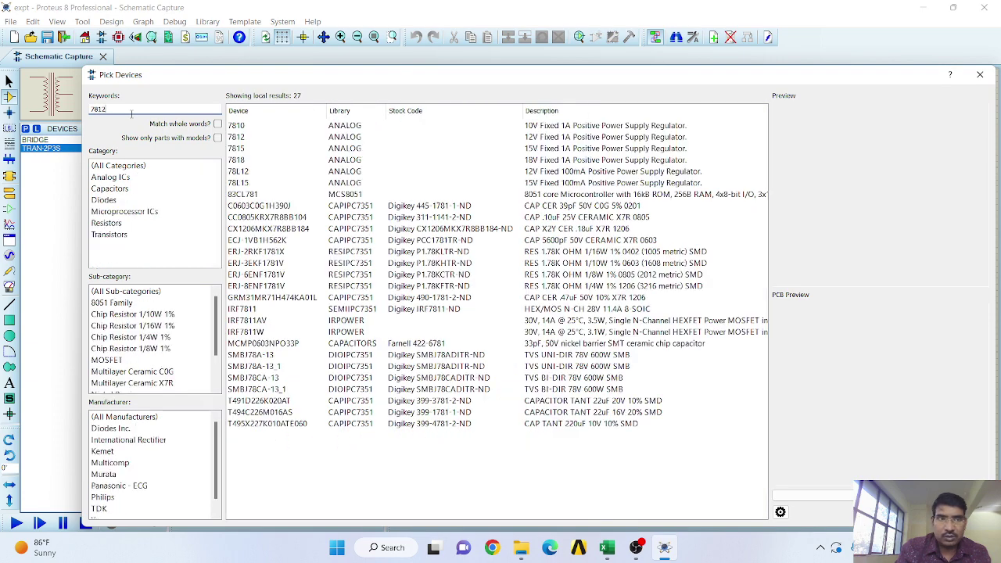
type("2")
left_click(266, 129)
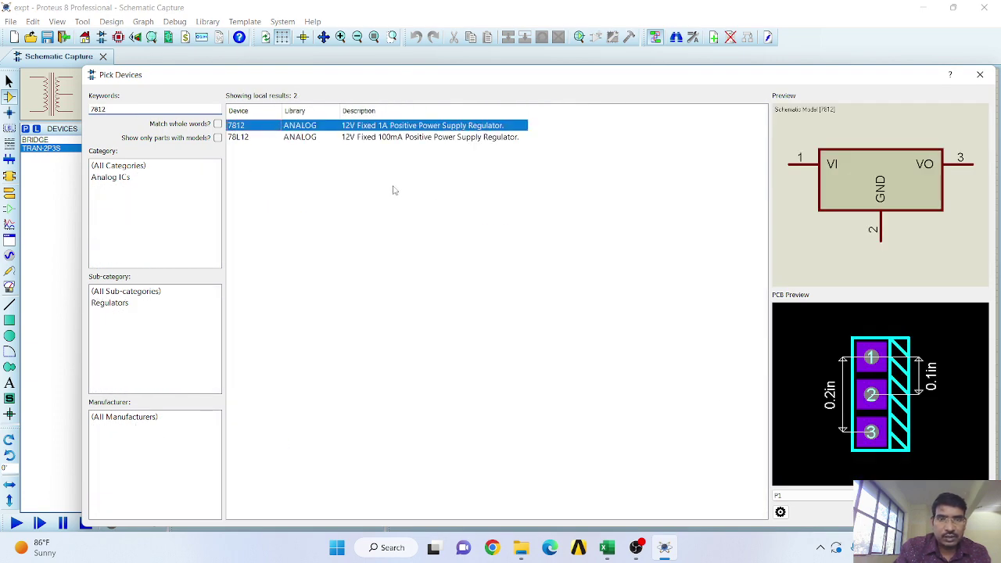
key("Return")
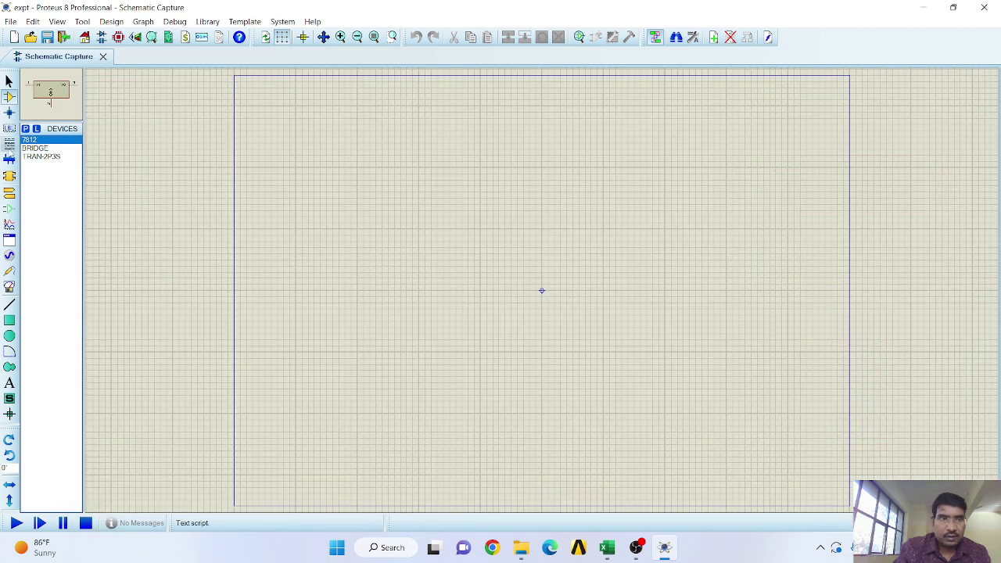
- Add the 7912 negative regulator and clear the search keyword
left_click(26, 129)
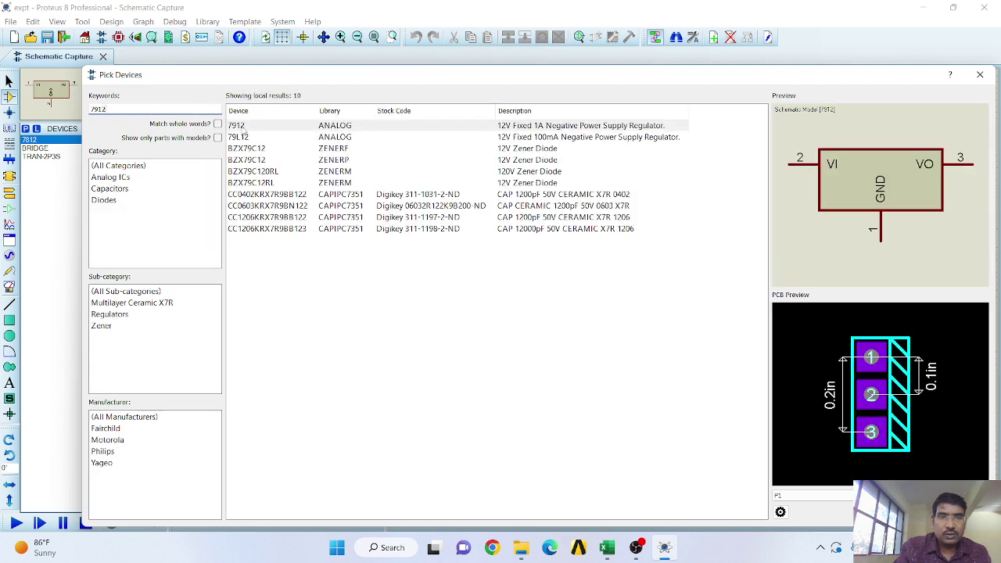
double_click(245, 127)
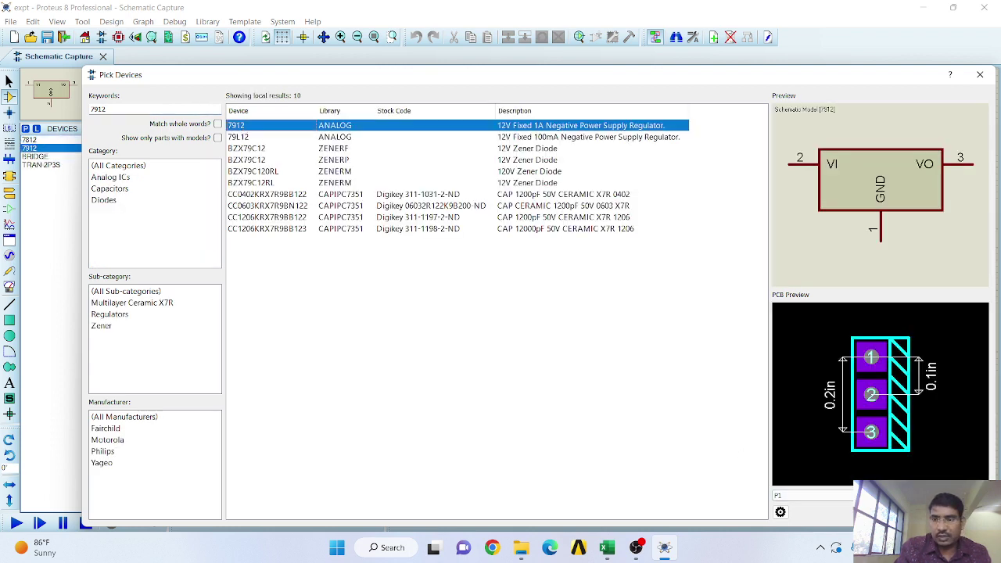
left_click(132, 107)
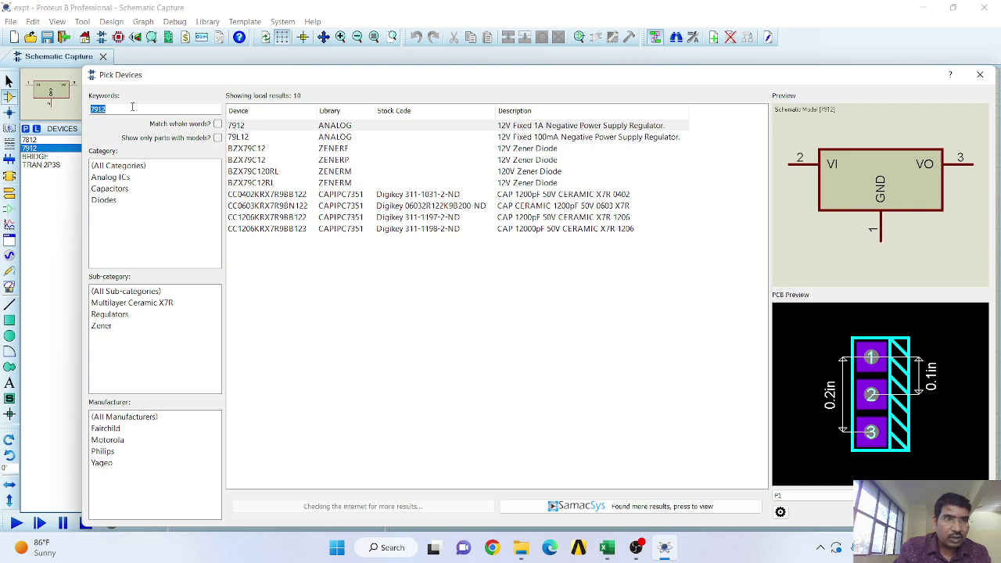
key("BackSpace")
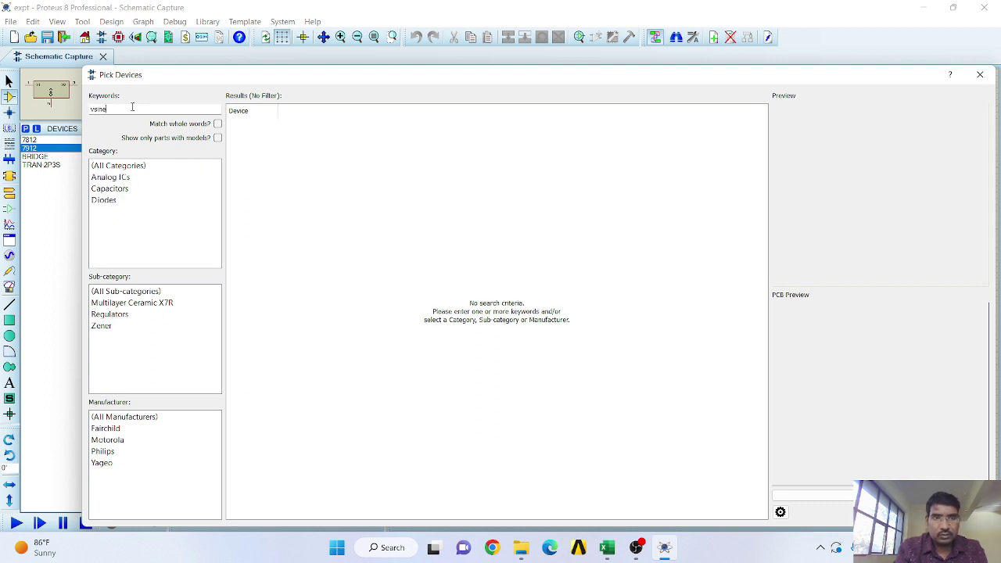
- Add the VSINE source and the polarized capacitor CAP-POL to the project devices
double_click(251, 127)
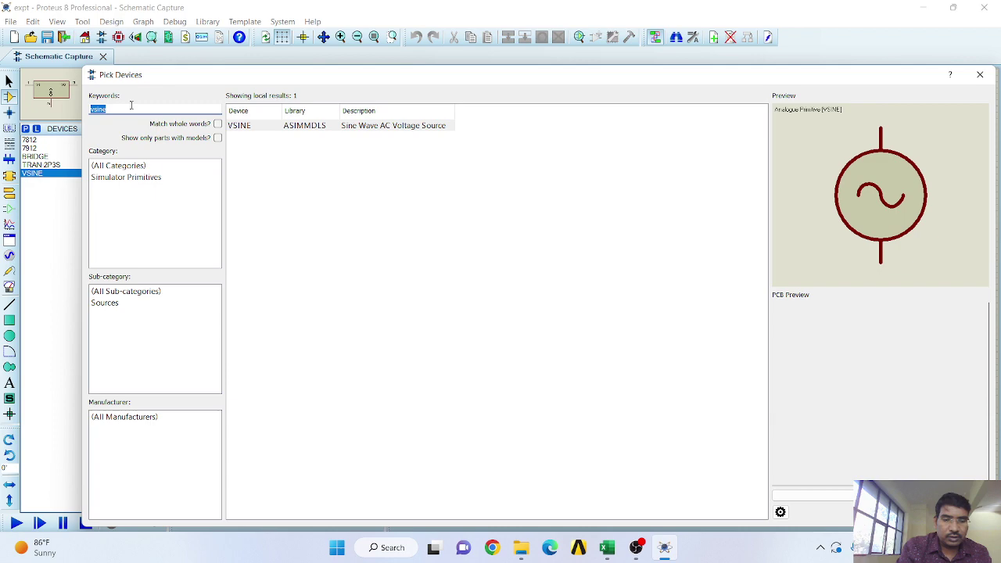
key("BackSpace")
type("cap")
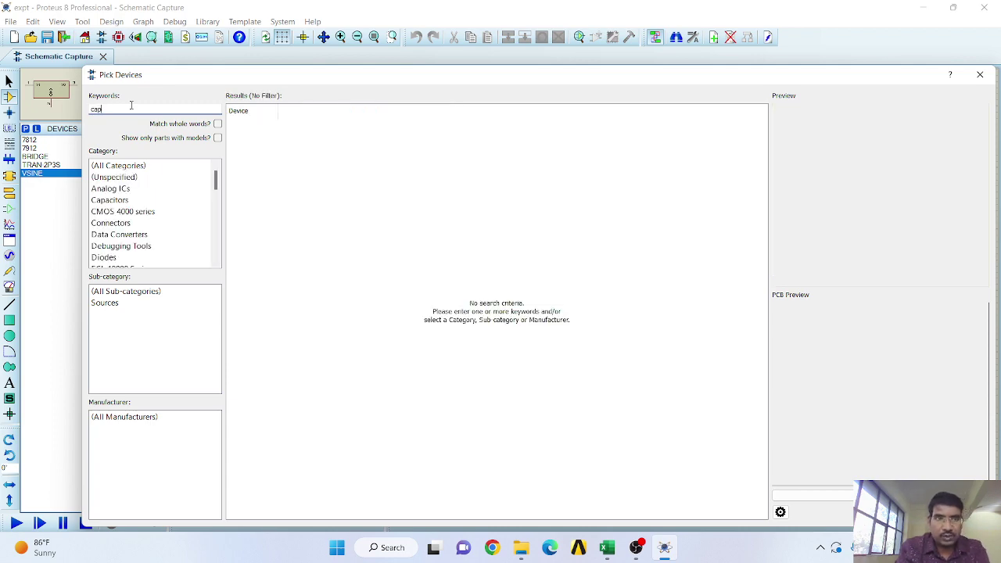
type("a")
type("pol")
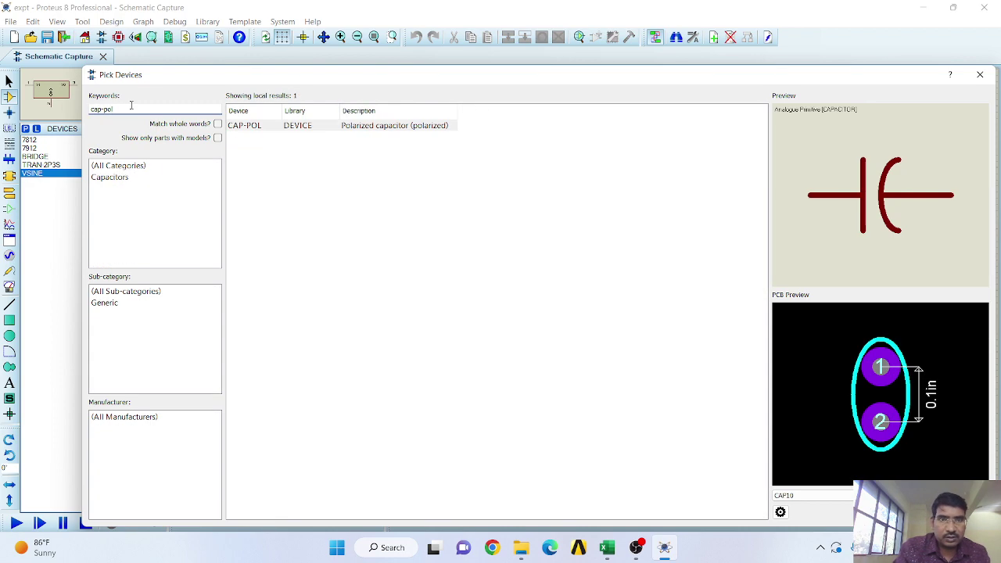
double_click(252, 129)
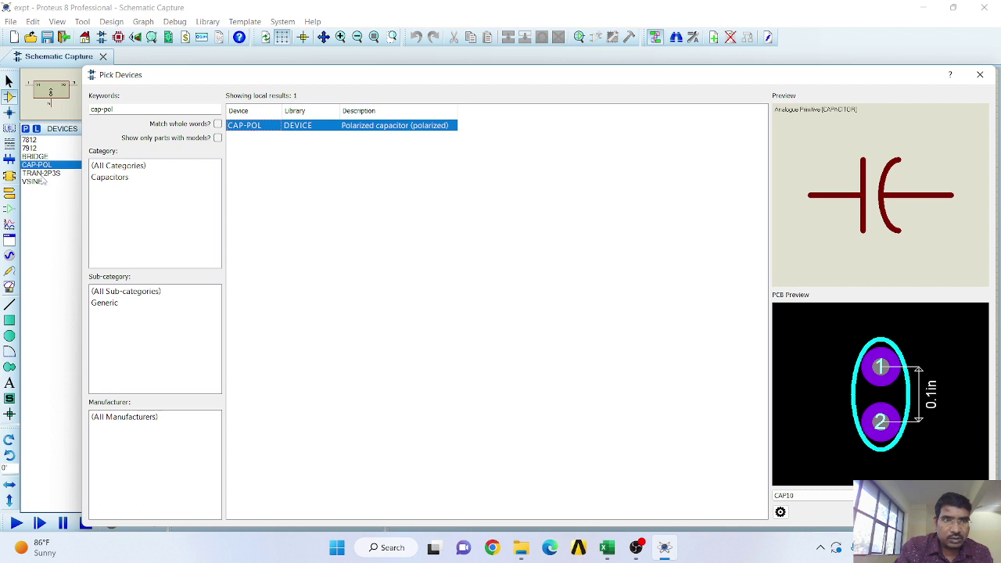
- Broaden the search to 'cap-', add CAP-ELEC and close the device picker
double_click(125, 111)
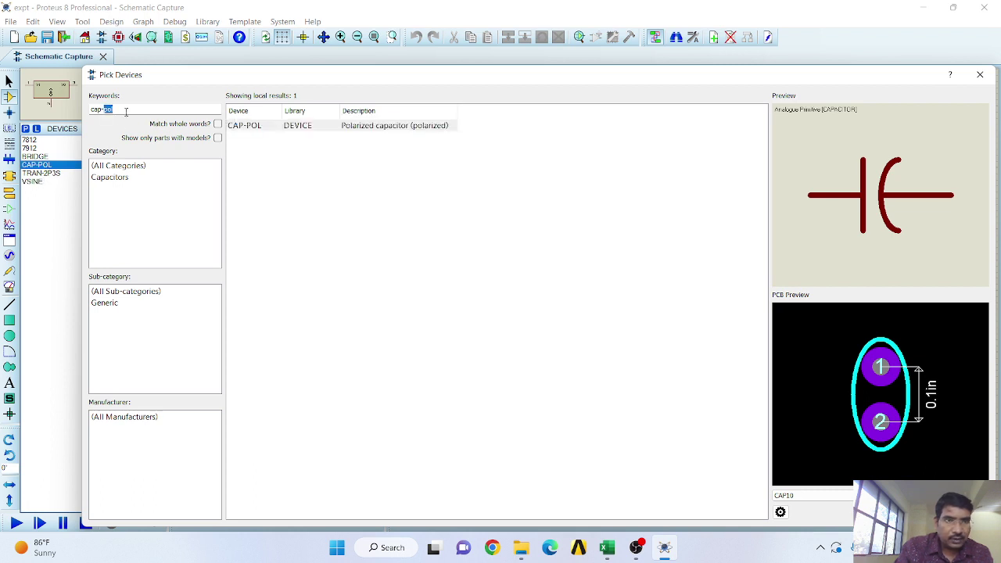
key("BackSpace")
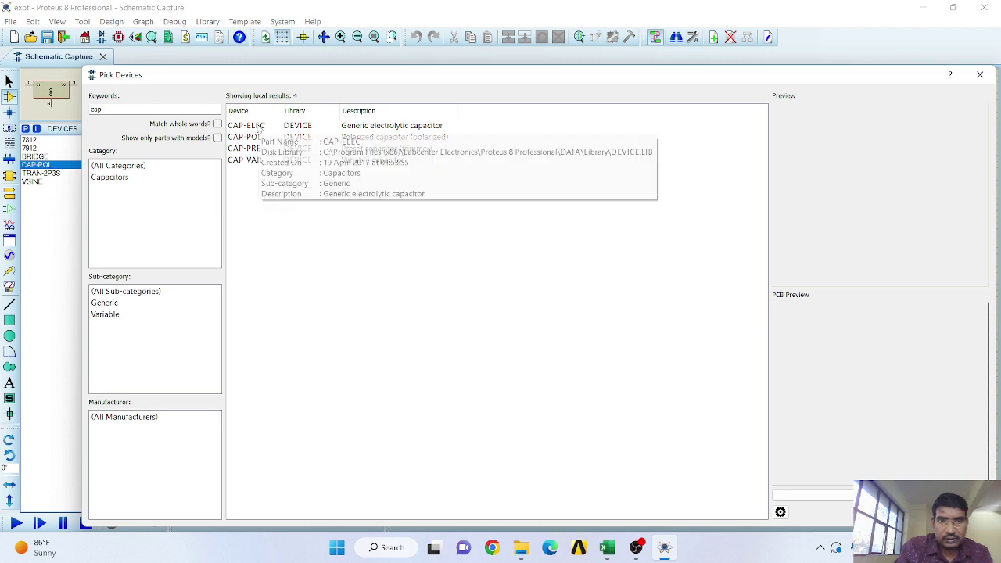
double_click(258, 127)
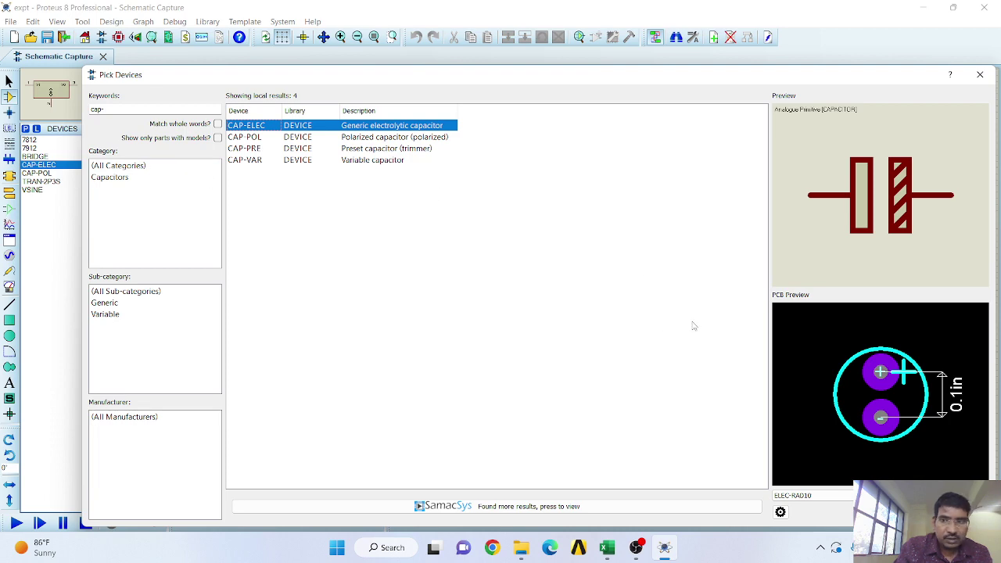
left_click(980, 74)
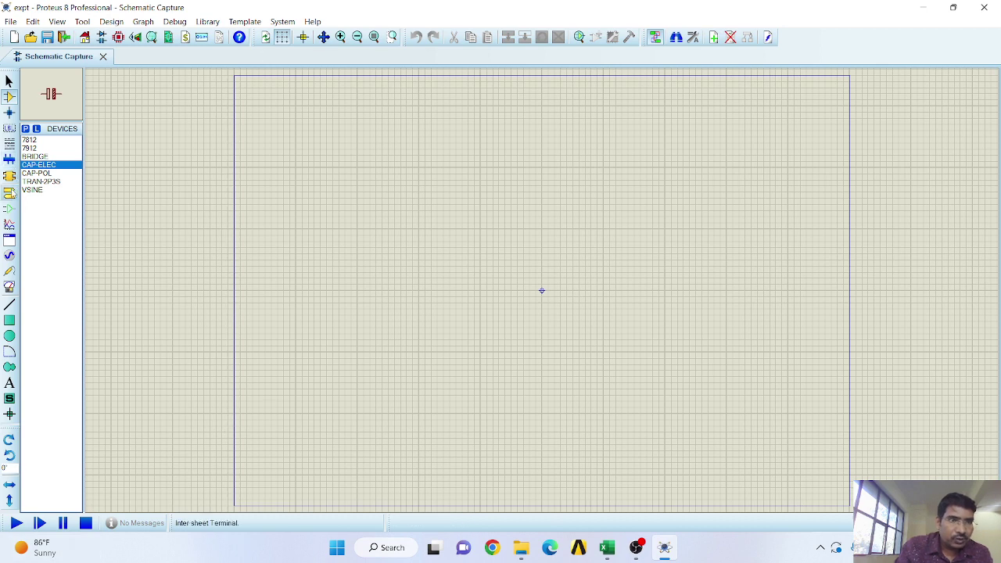
- Pick the GROUND terminal and place bridge rectifier BR1 near the sheet centre
left_click(9, 208)
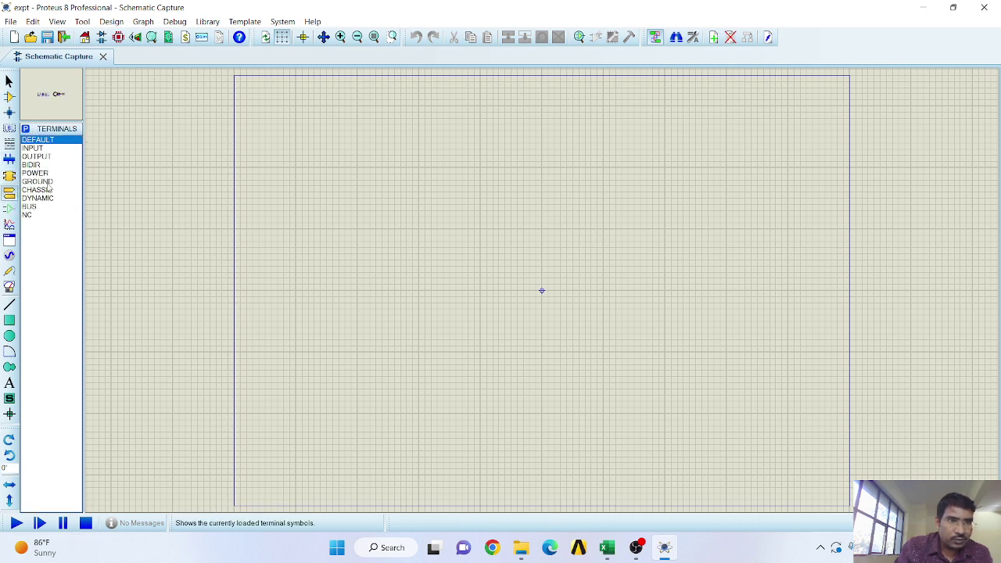
left_click(46, 182)
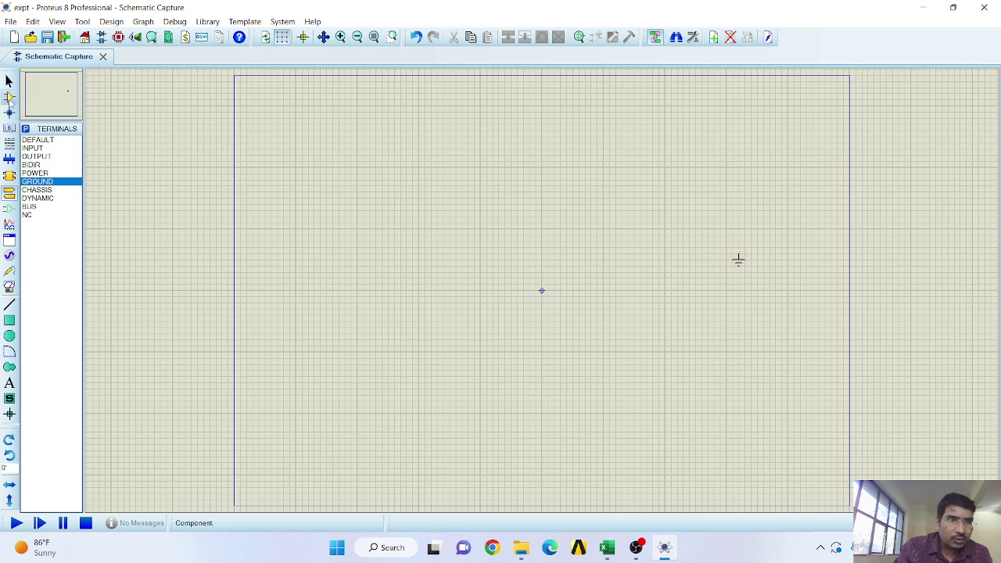
left_click(9, 97)
left_click(36, 157)
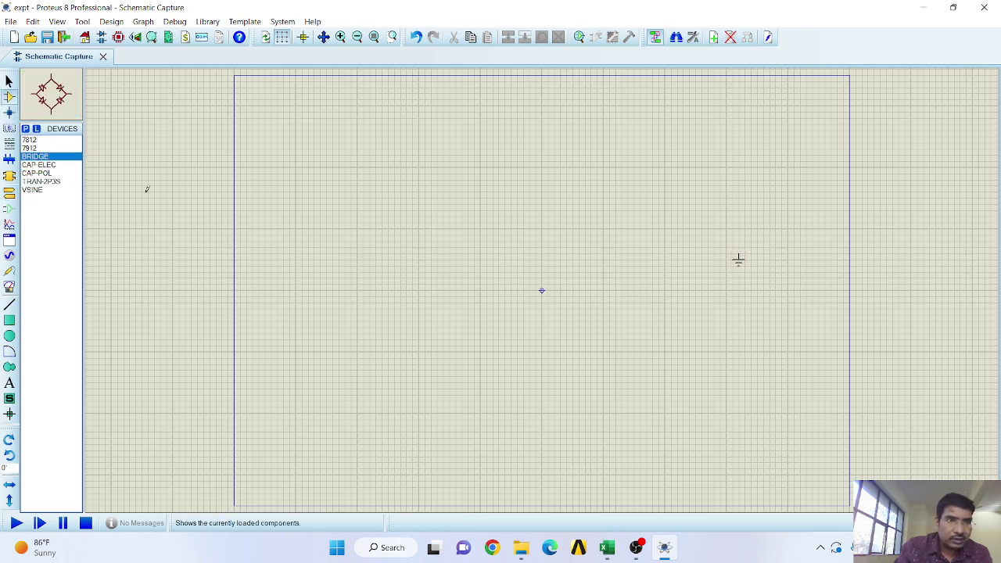
left_click(463, 250)
scroll(462, 272, "up", 1)
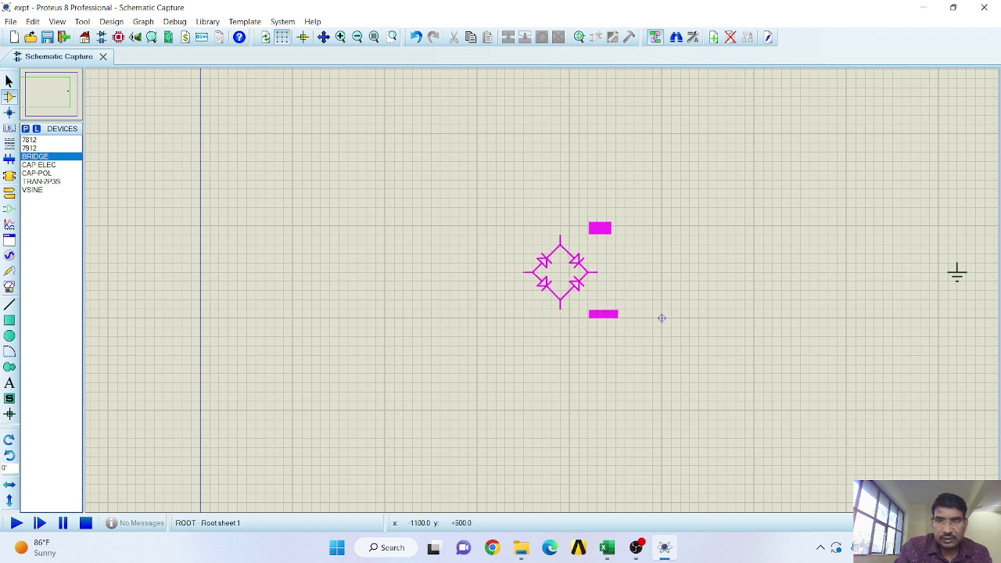
left_click(560, 272)
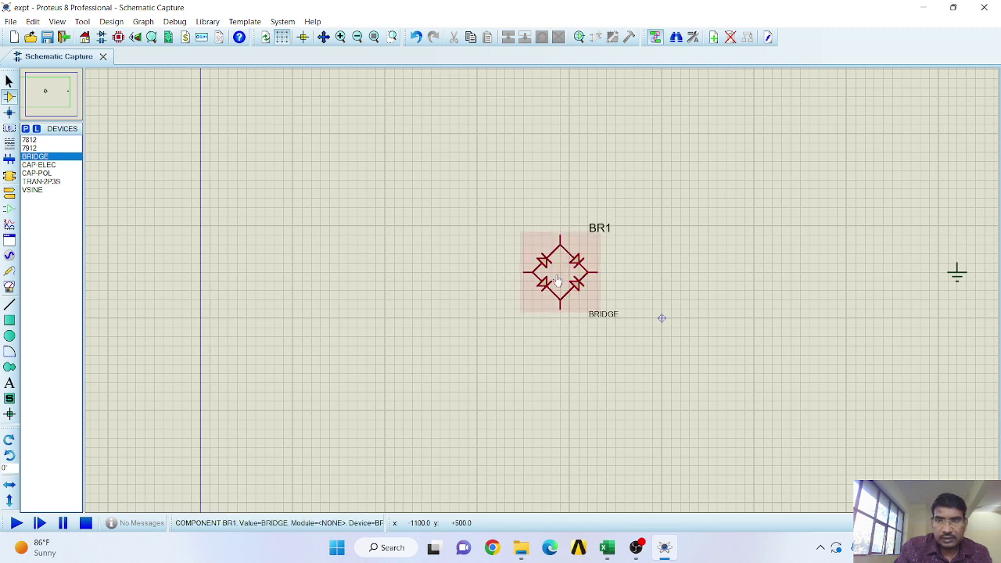
- Place transformer TR1 left of BR1 and sine source V1 left of TR1
left_click(32, 190)
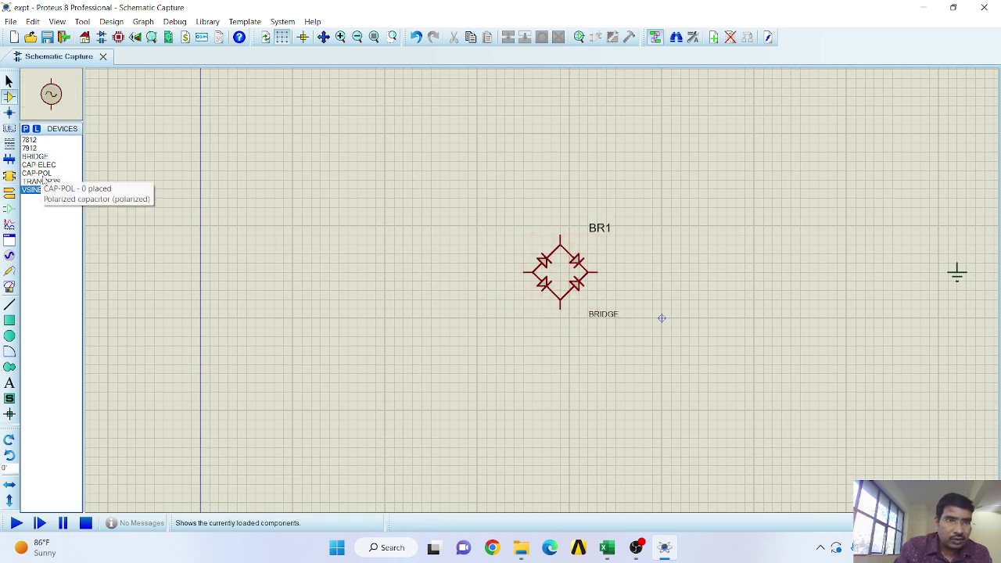
left_click(41, 182)
left_click(438, 266)
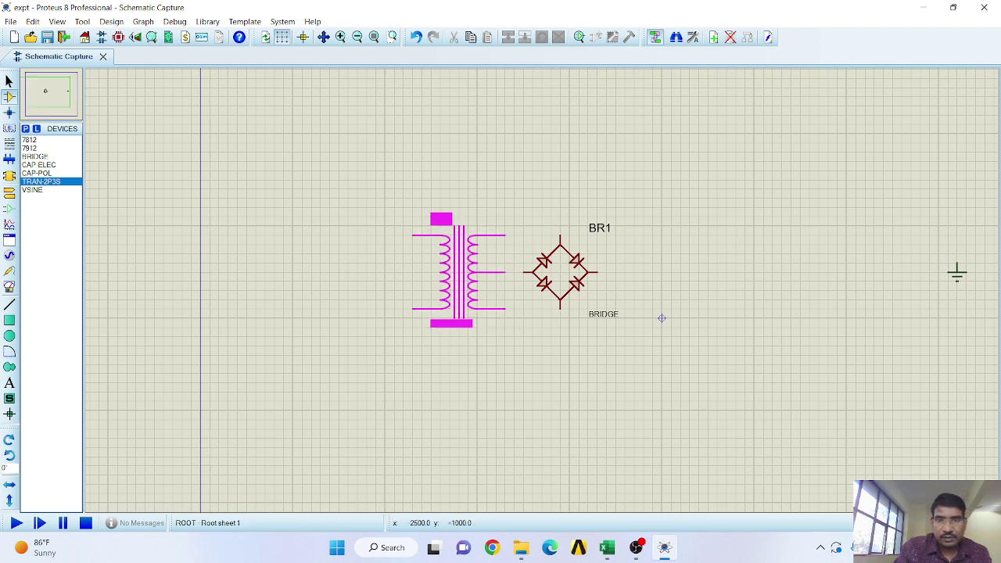
left_click(440, 272)
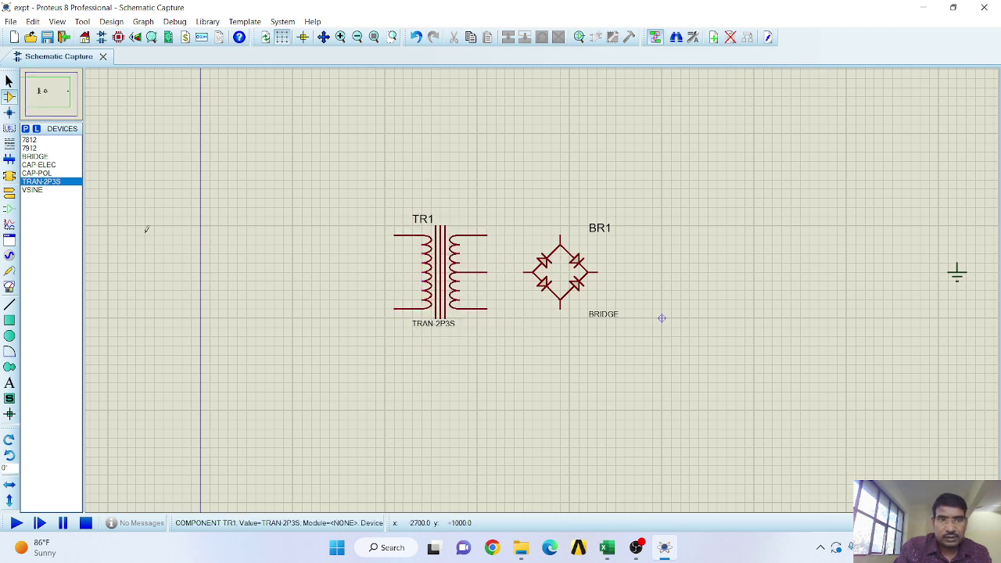
left_click(33, 190)
left_click(294, 264)
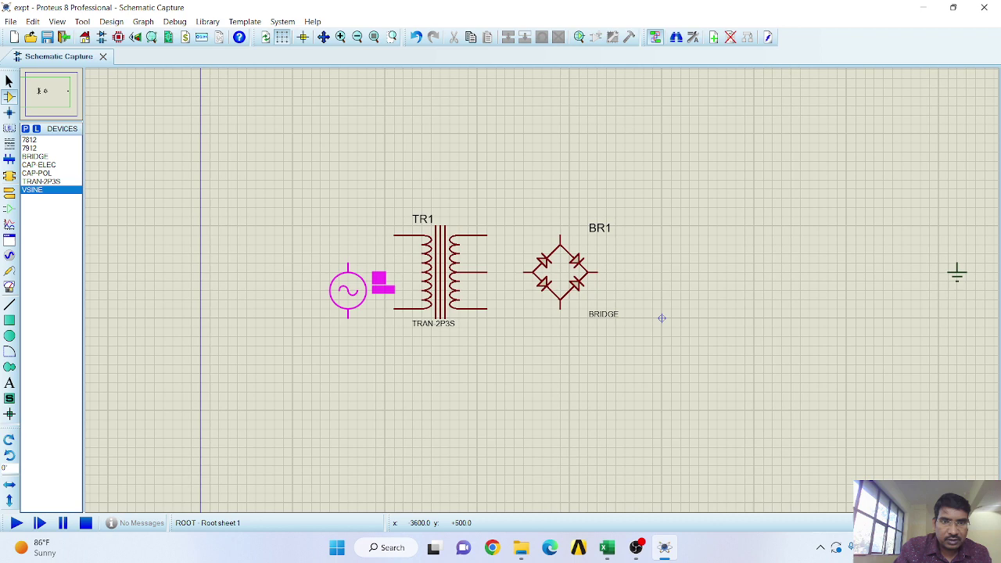
left_click(329, 272)
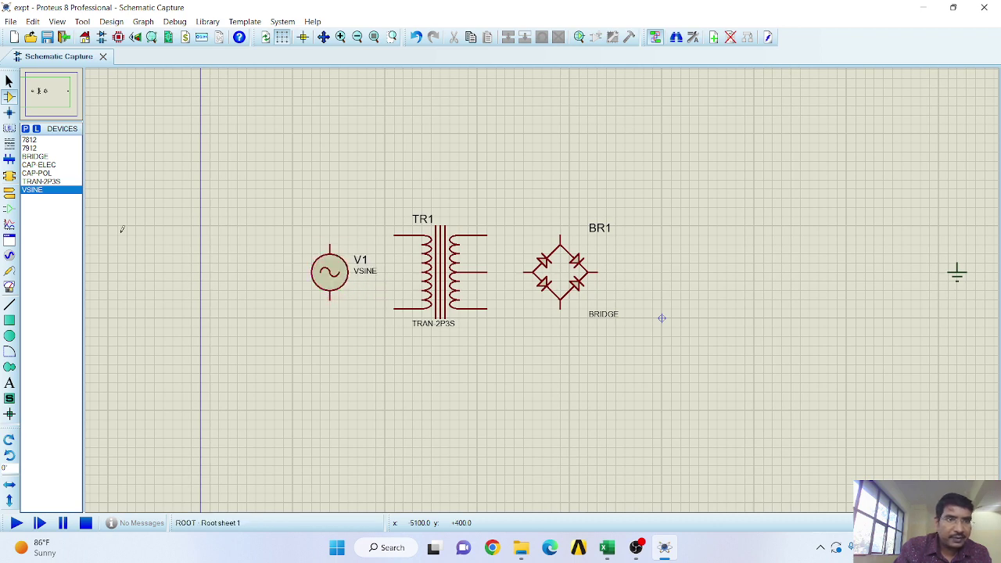
- Place CAP-POL capacitors C1 above right of BR1 and C2 below it
left_click(39, 172)
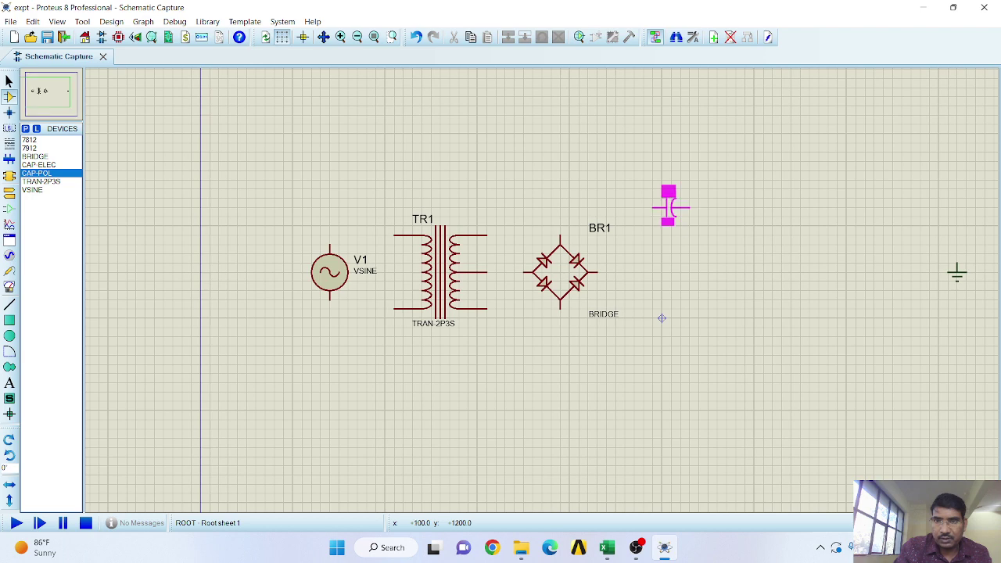
left_click(677, 199)
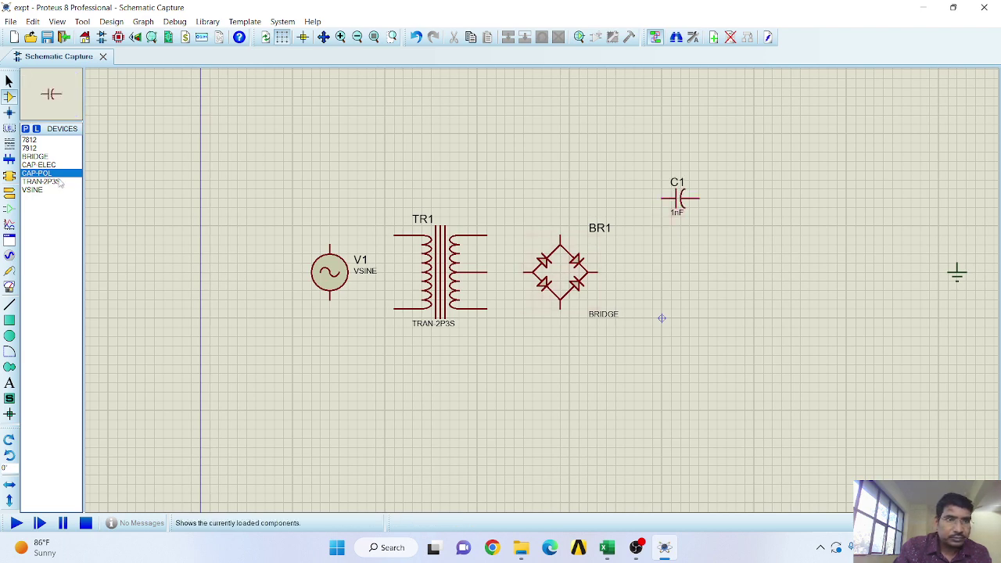
left_click(681, 331)
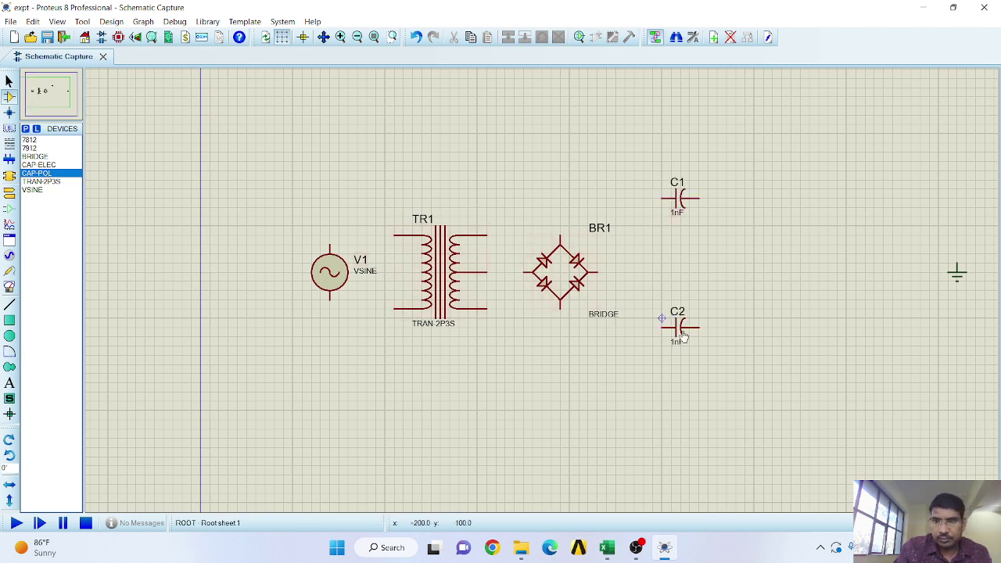
- Place the 7812 regulator U1 at the upper right and the 7912 regulator U2 below it
left_click(30, 140)
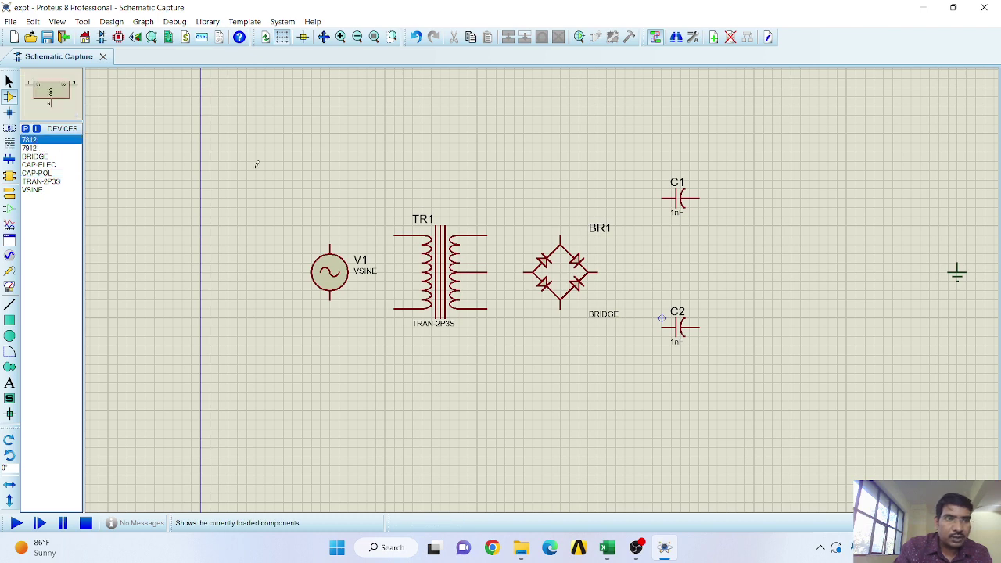
left_click(784, 155)
left_click(785, 155)
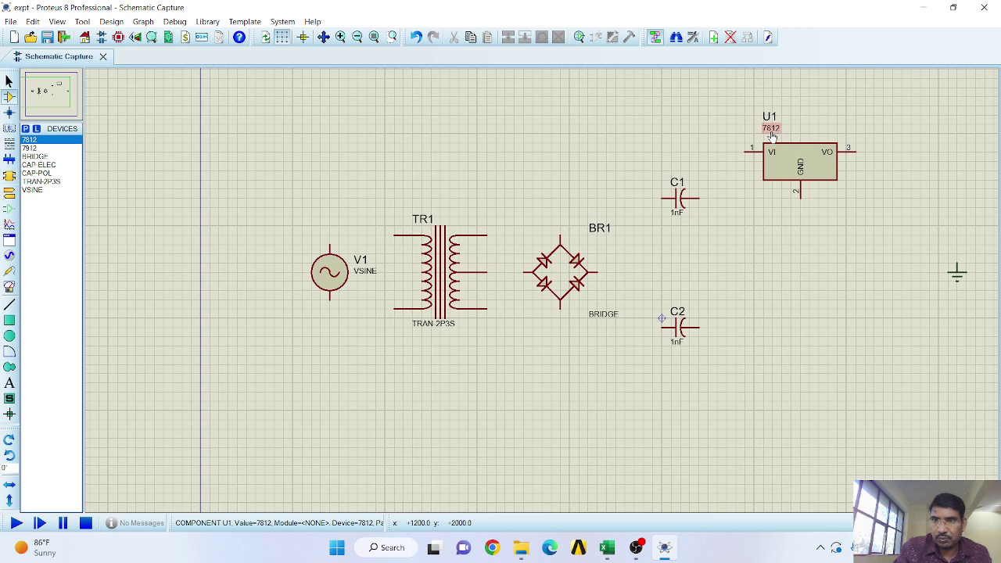
left_click(29, 147)
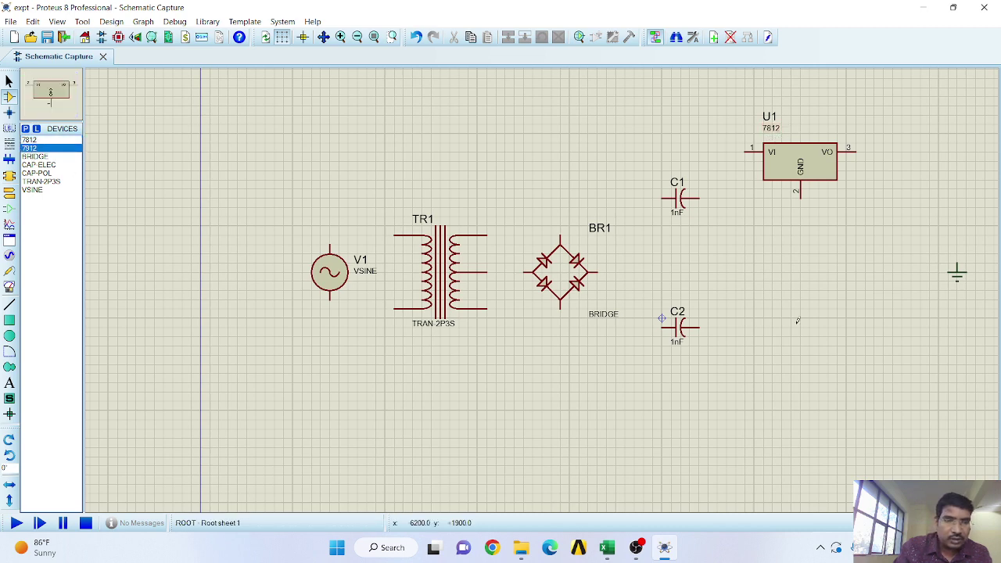
left_click(793, 352)
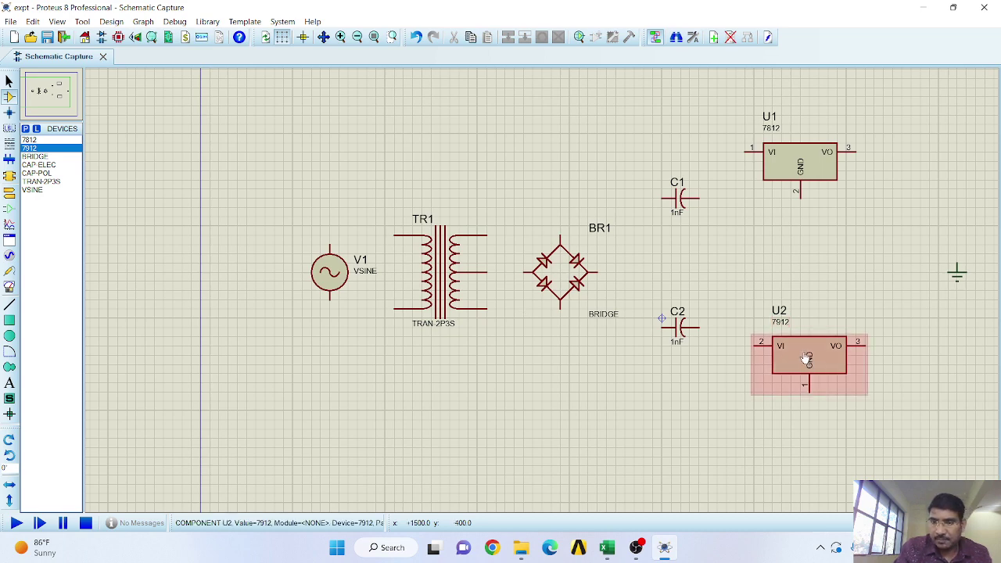
- Y-mirror U2 so its GND pin points up, then deselect it
right_click(806, 358)
left_click(841, 284)
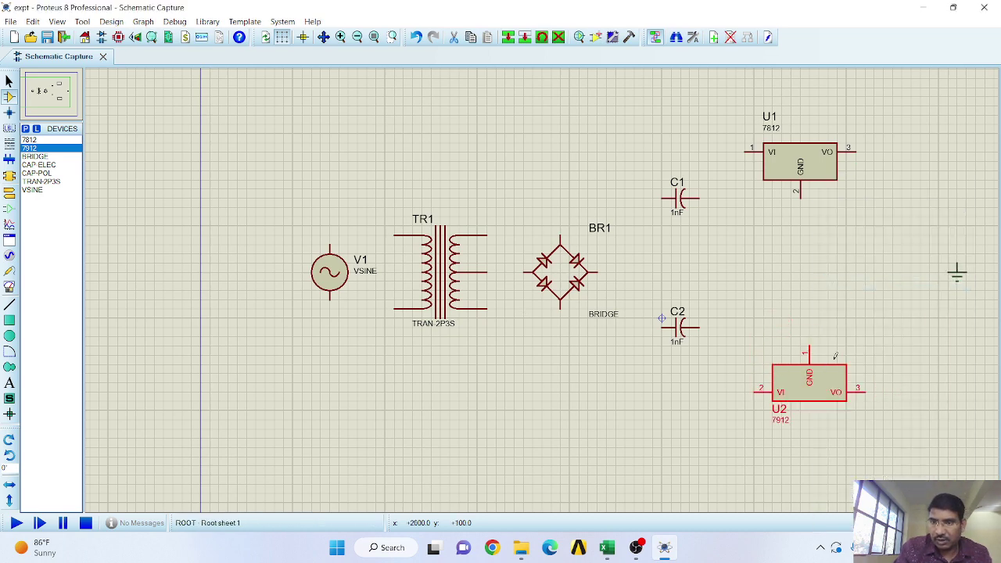
left_click(688, 399)
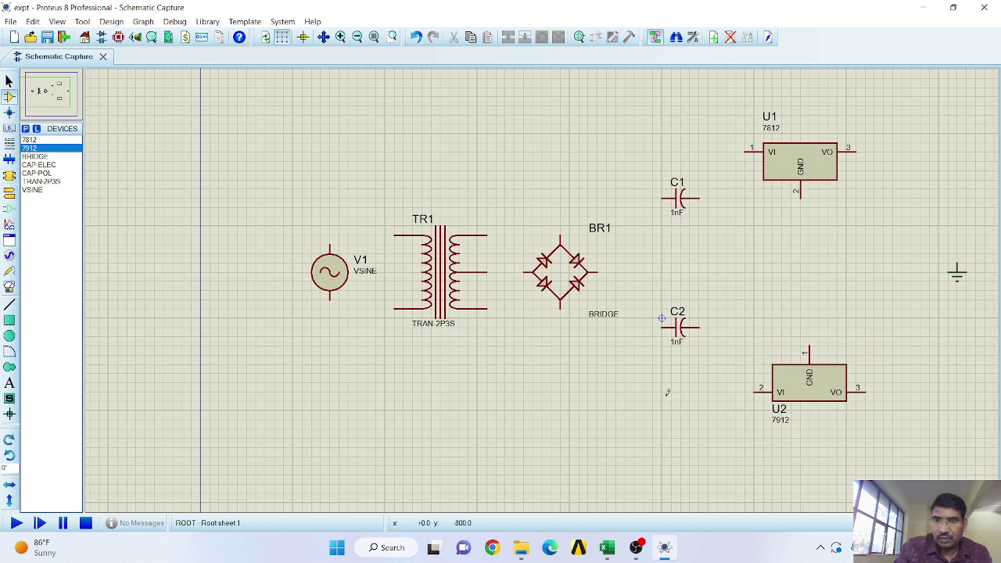
left_click(42, 174)
left_click(42, 165)
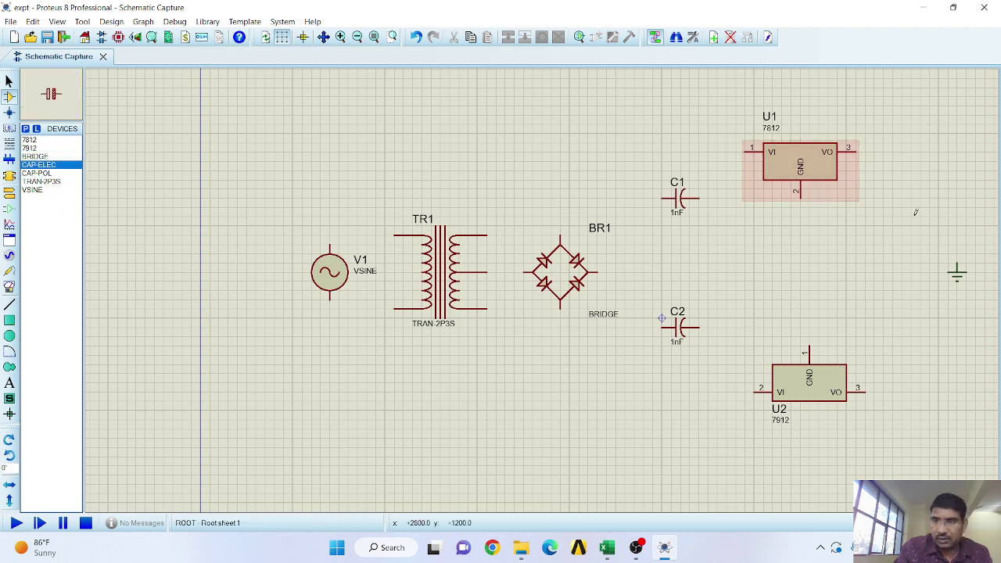
left_click(890, 225)
left_click(890, 225)
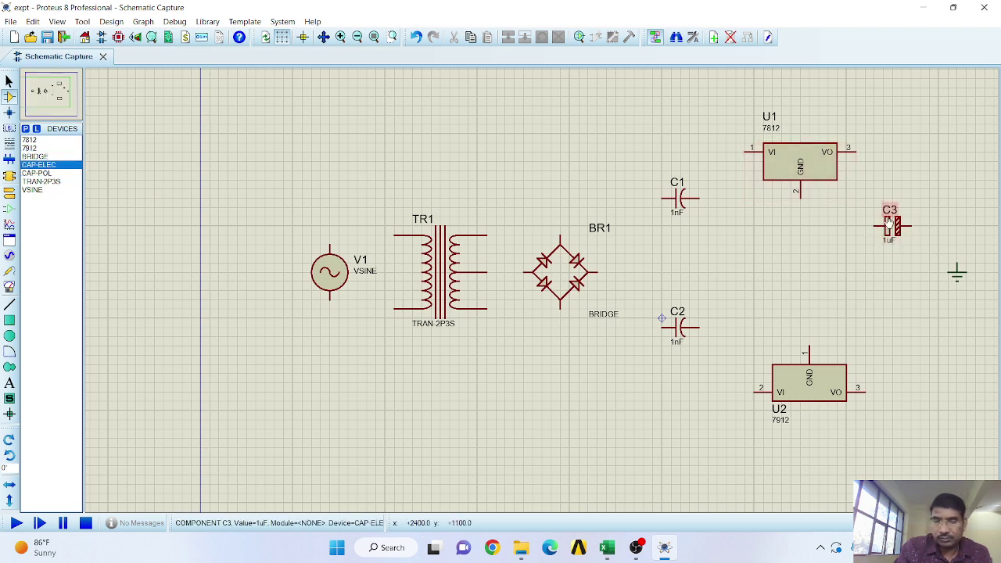
left_click(897, 238)
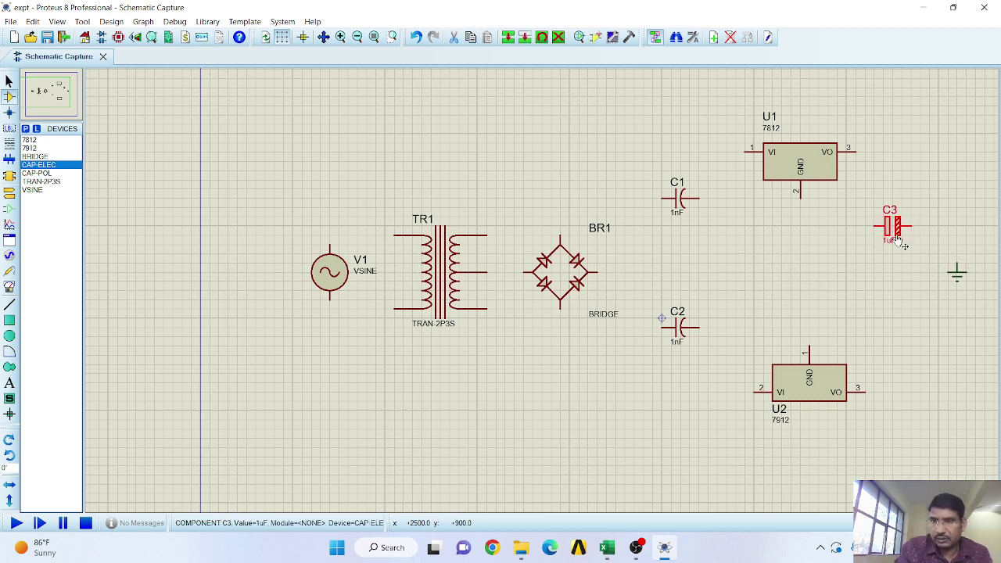
key("Delete")
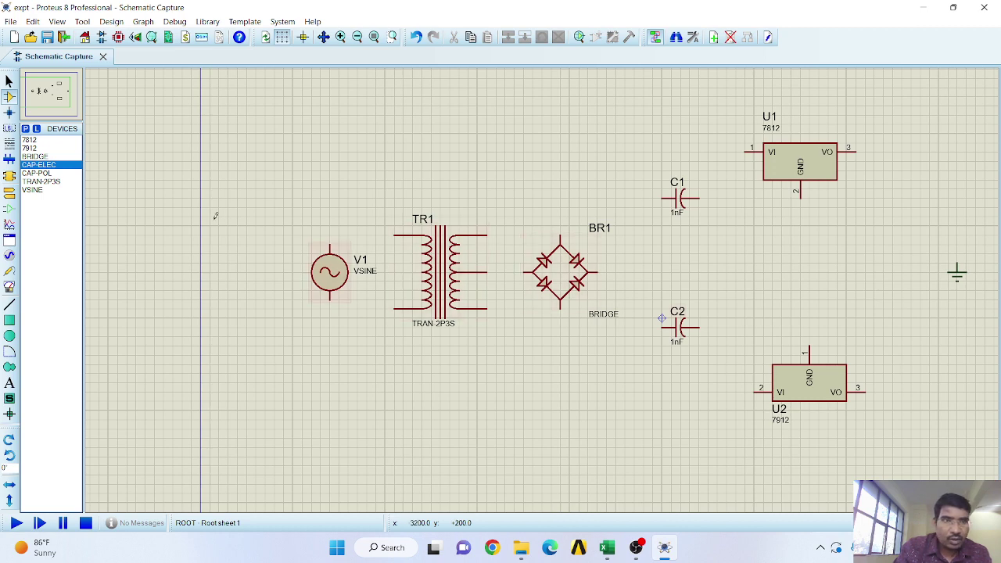
- Add the generic CAP part via a 'cap' search and place 1nF capacitor C3 right of U1
left_click(25, 128)
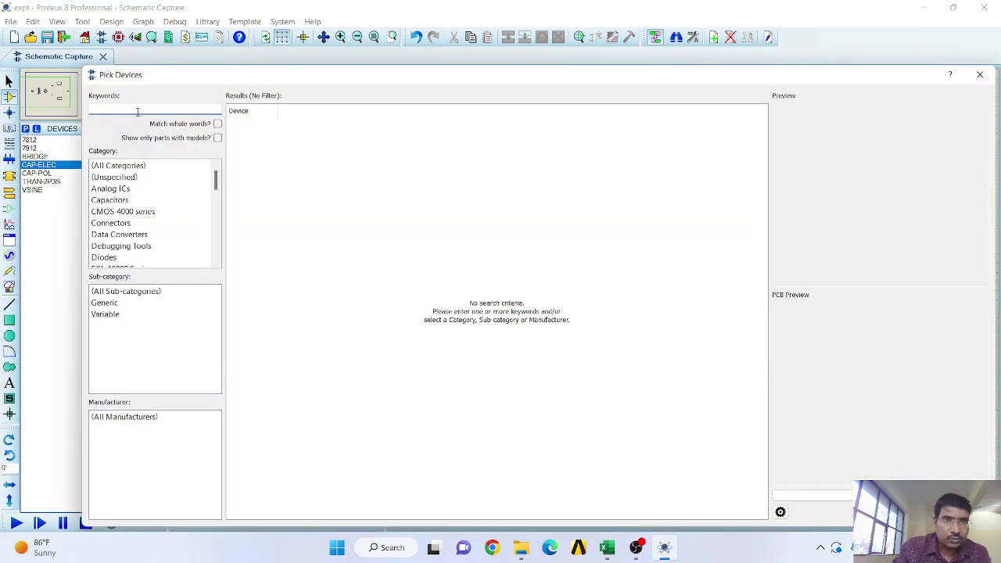
type("cap")
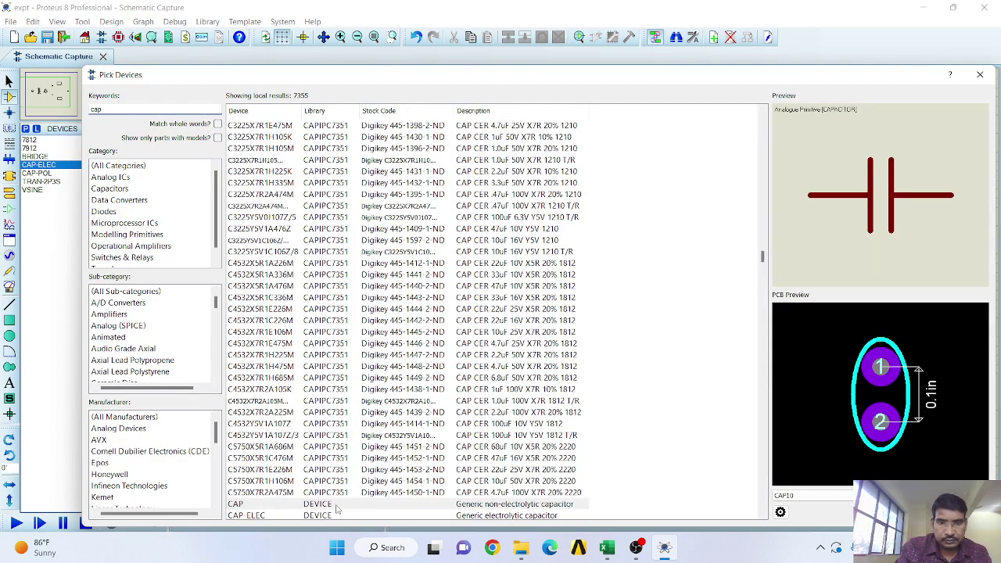
left_click(320, 505)
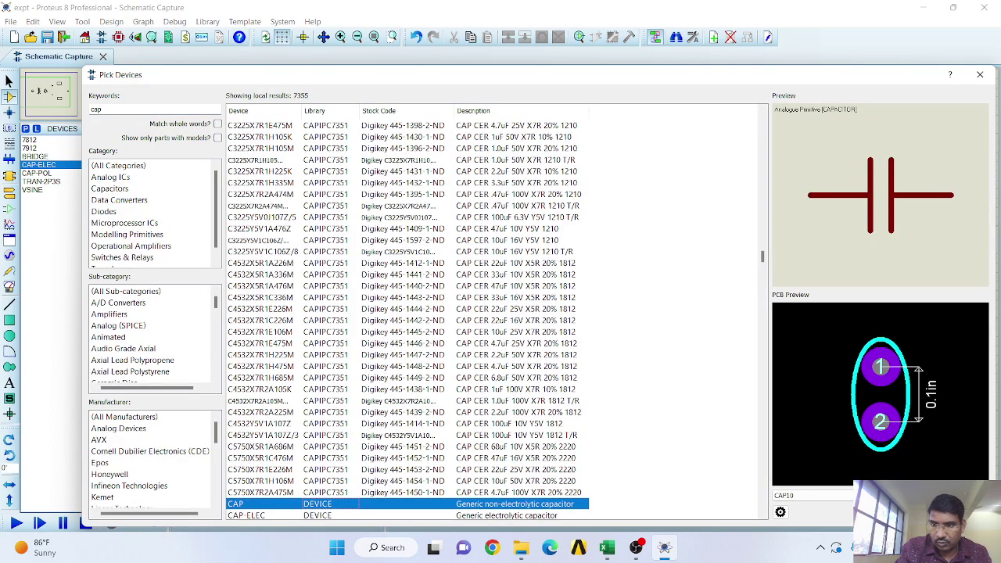
double_click(320, 506)
left_click(892, 208)
left_click(889, 209)
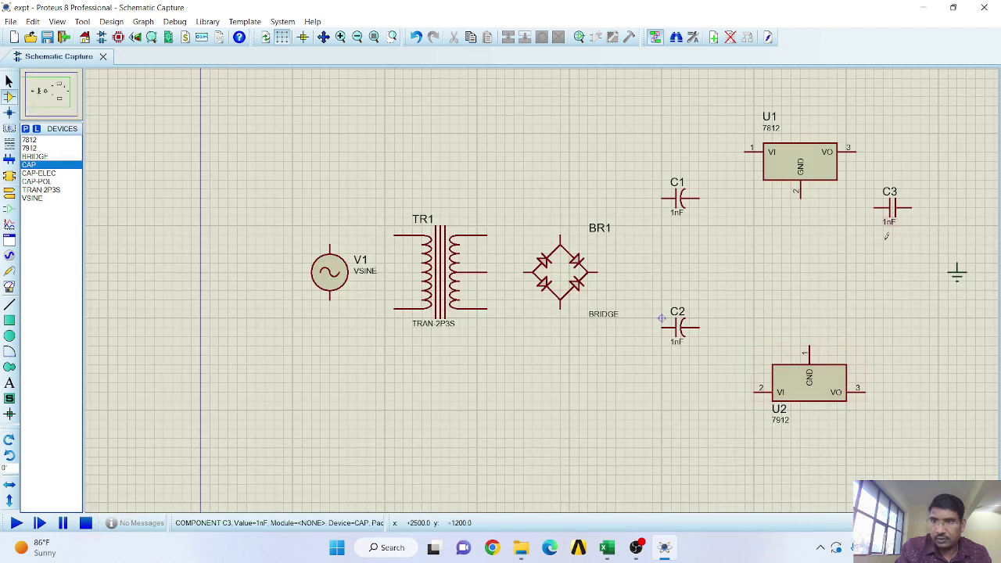
- Place capacitor C4 right of U2 and rotate C3 and C4 clockwise upright
left_click(891, 327)
left_click(892, 328)
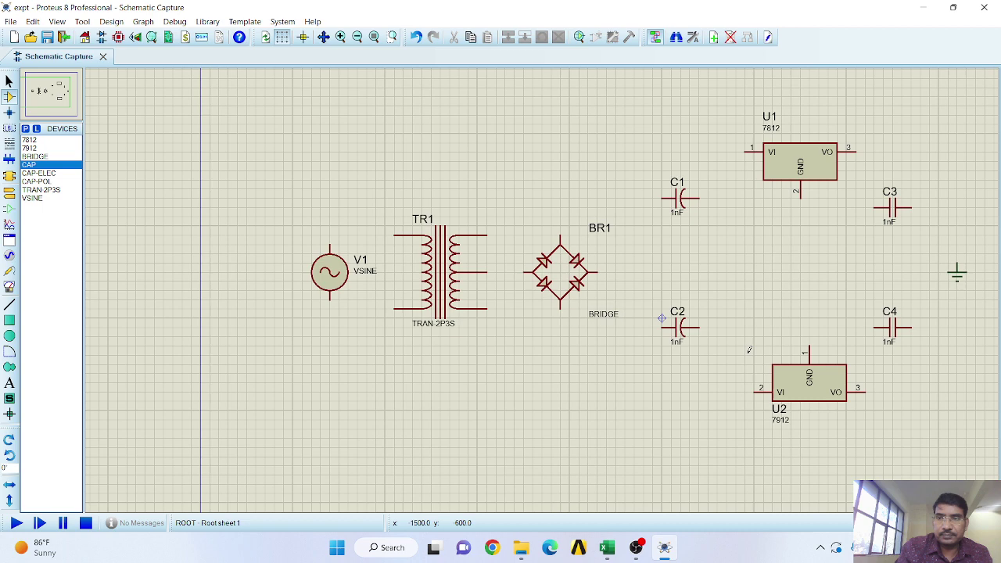
right_click(891, 207)
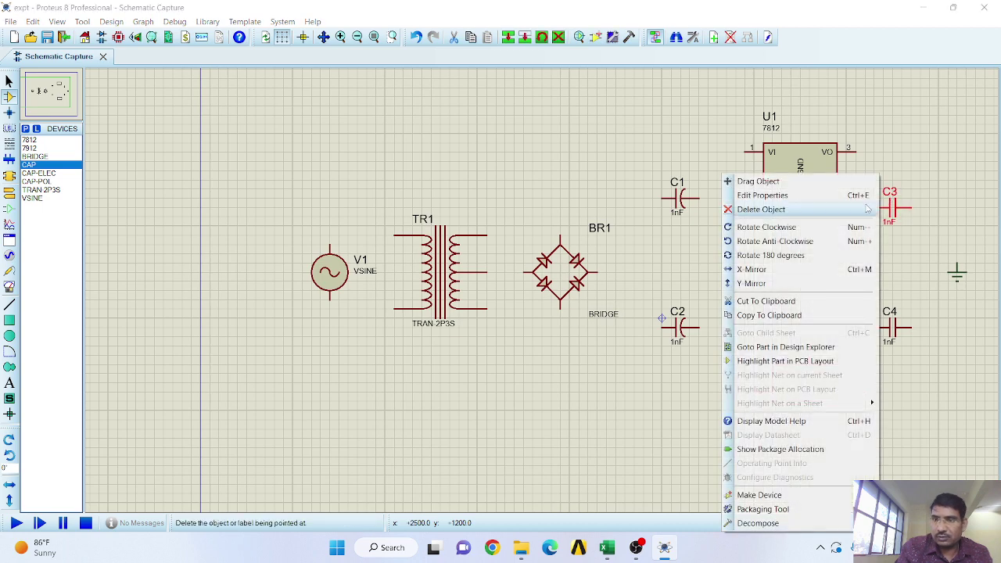
left_click(829, 227)
right_click(892, 328)
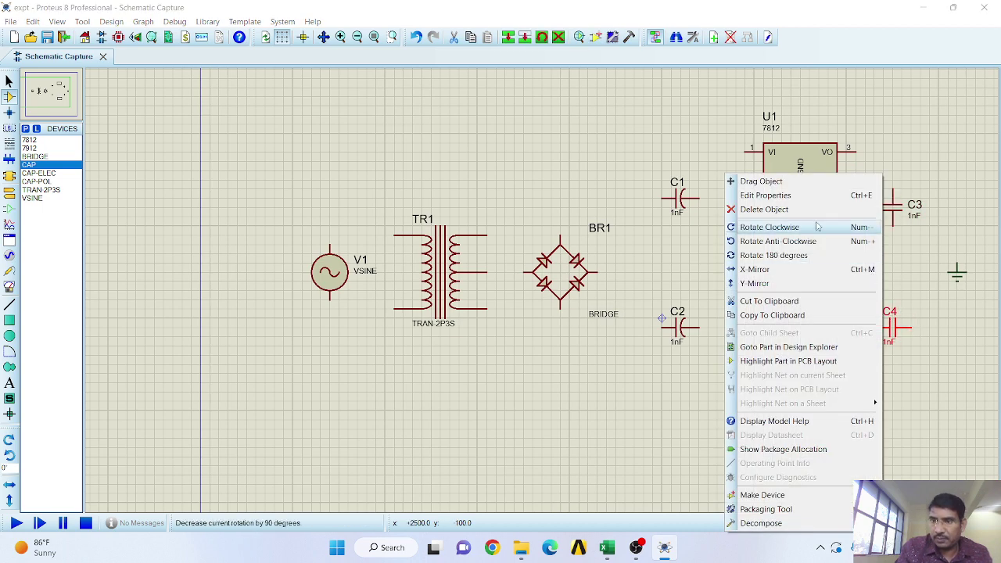
left_click(817, 227)
- Rotate capacitors C1 and C2 clockwise so they stand upright
right_click(685, 200)
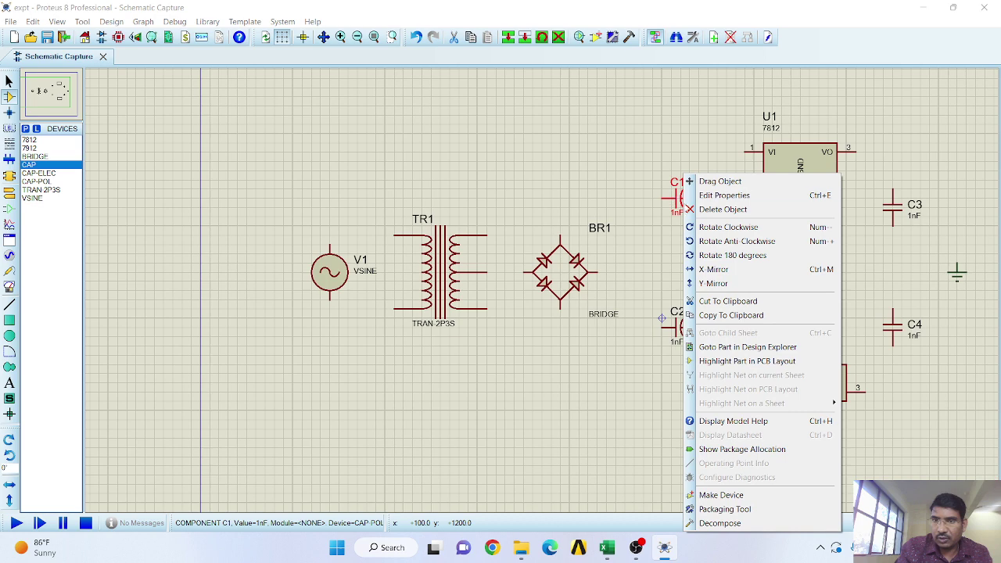
left_click(729, 228)
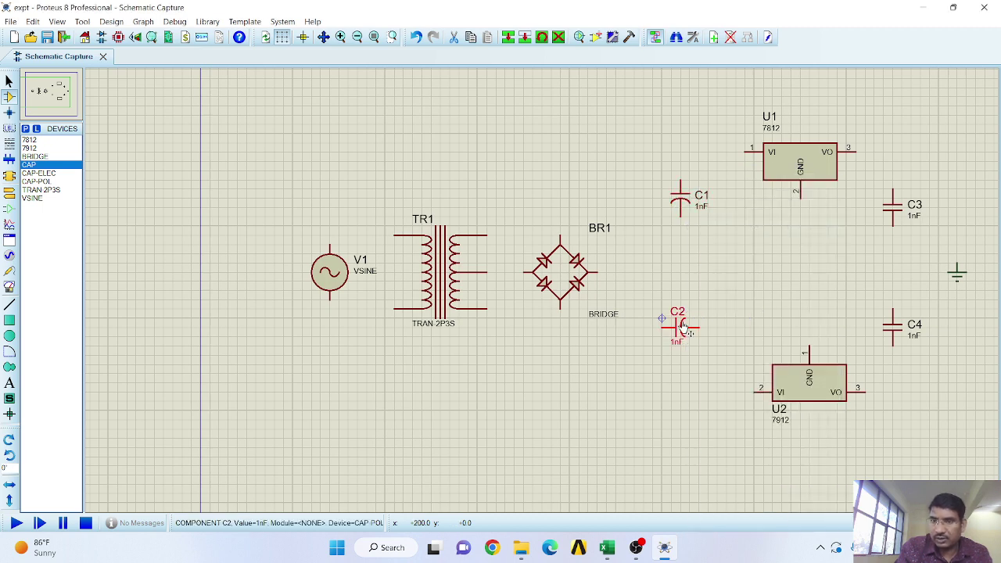
right_click(677, 327)
left_click(735, 228)
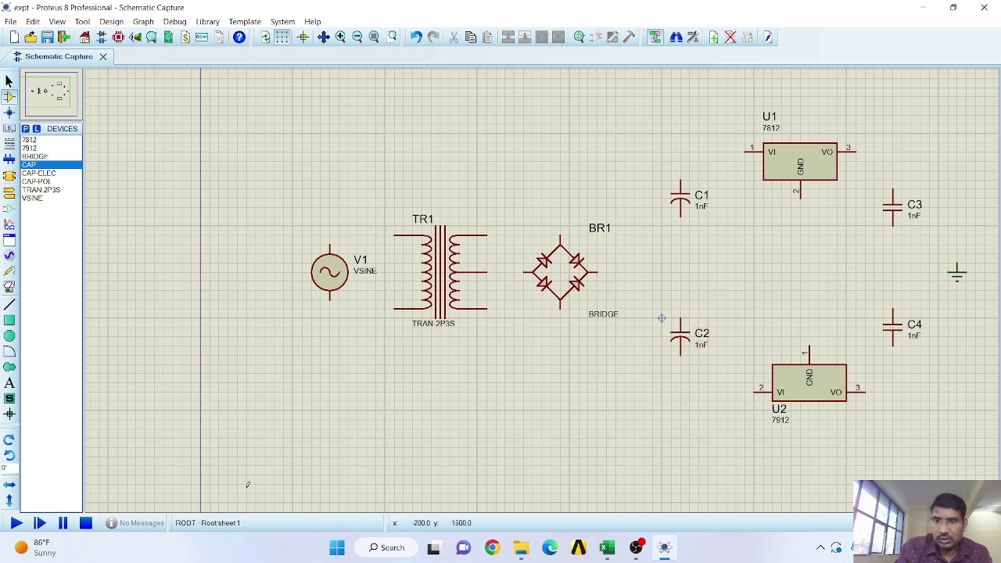
- Wire TR1's secondary pins to BR1 and BR1's right output to U1's input
left_click(487, 234)
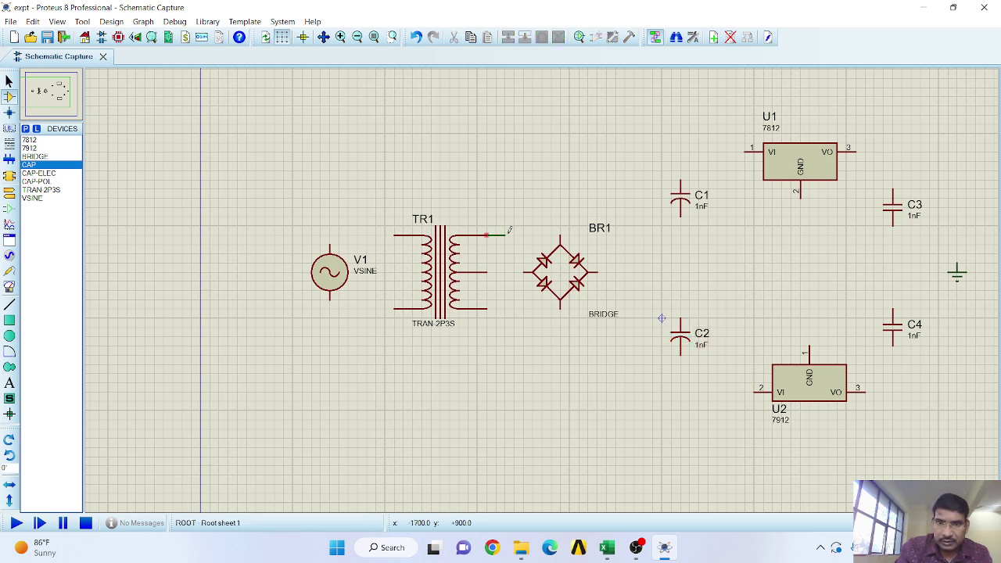
left_click(560, 234)
left_click(487, 308)
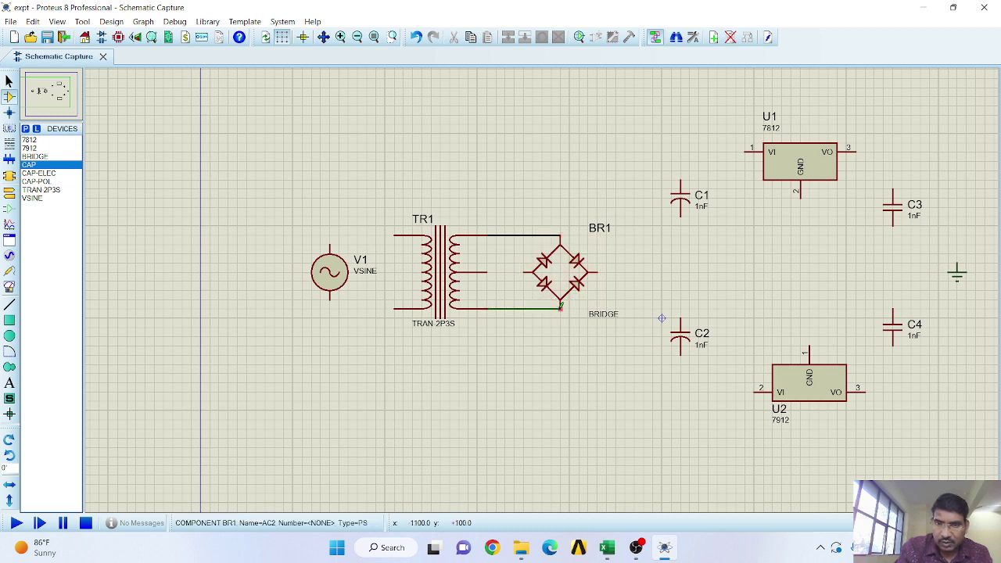
left_click(559, 308)
left_click(598, 272)
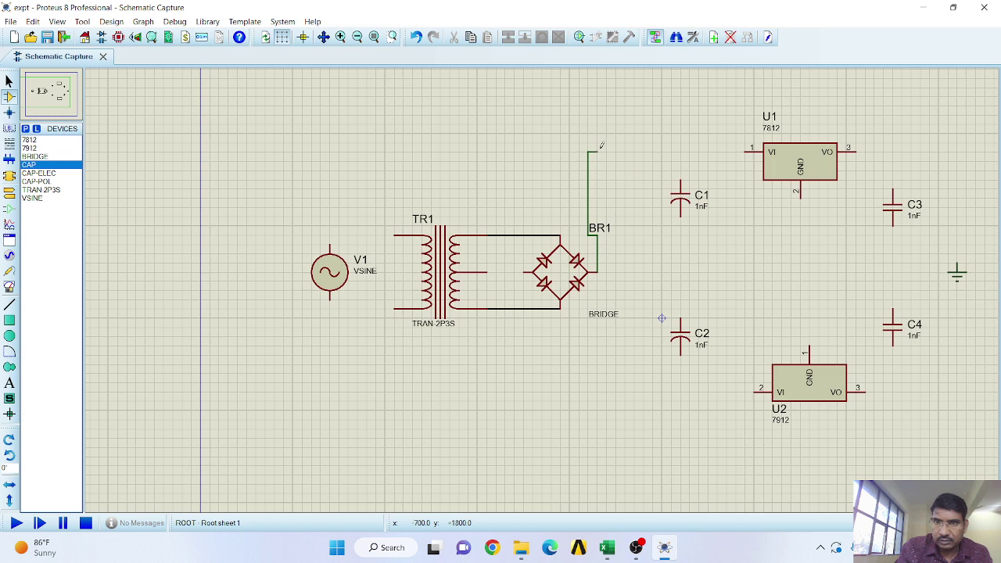
left_click(746, 150)
- Wire C1 to U1's input, BR1's left output and C2 to U2's input, and C1 to C2
left_click(679, 182)
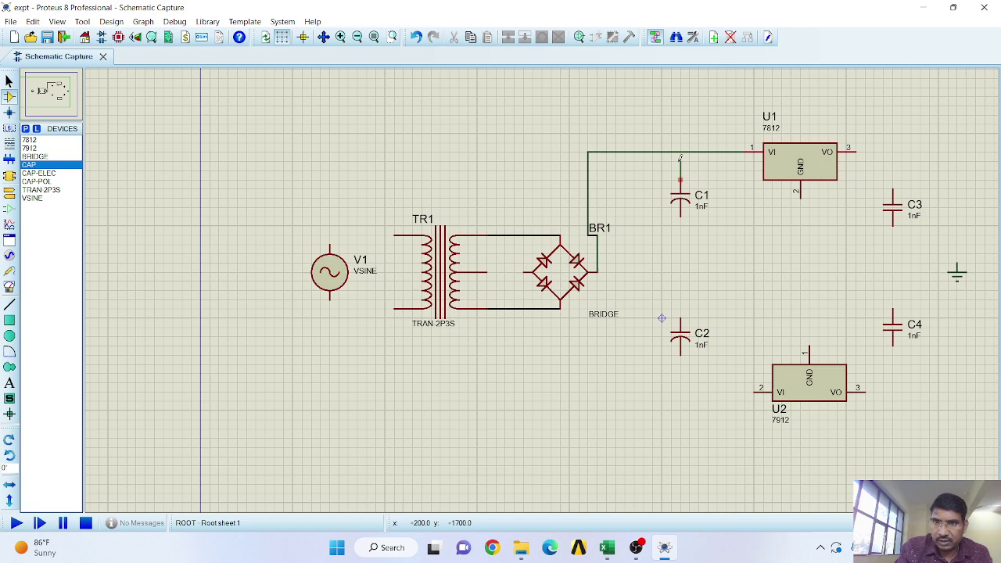
left_click(681, 152)
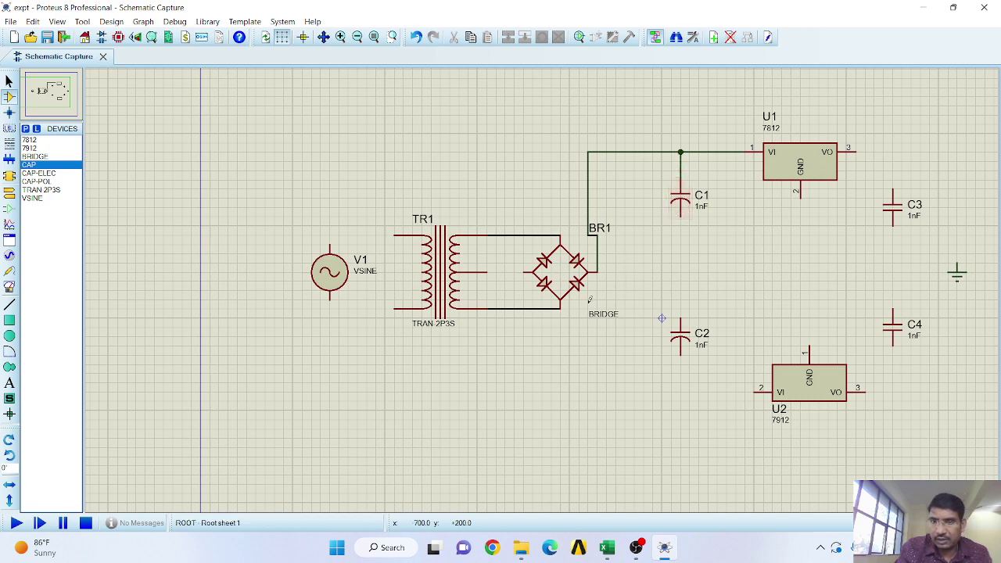
left_click(523, 272)
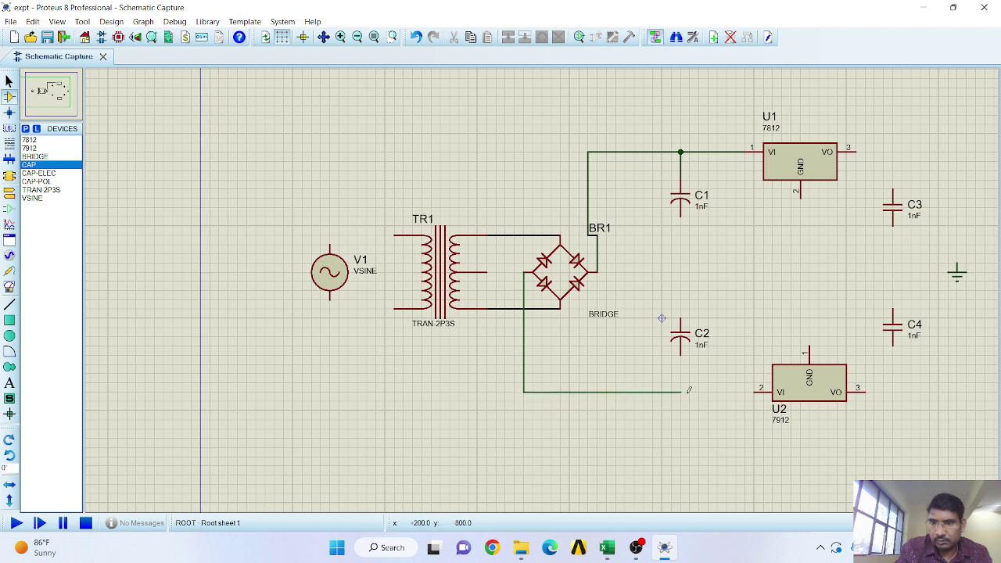
left_click(752, 389)
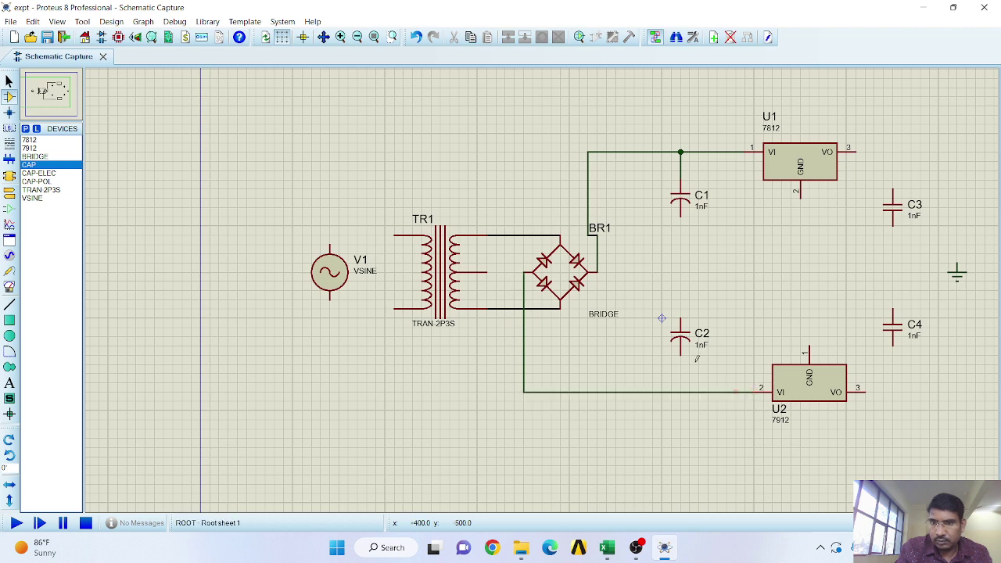
left_click(680, 353)
left_click(680, 391)
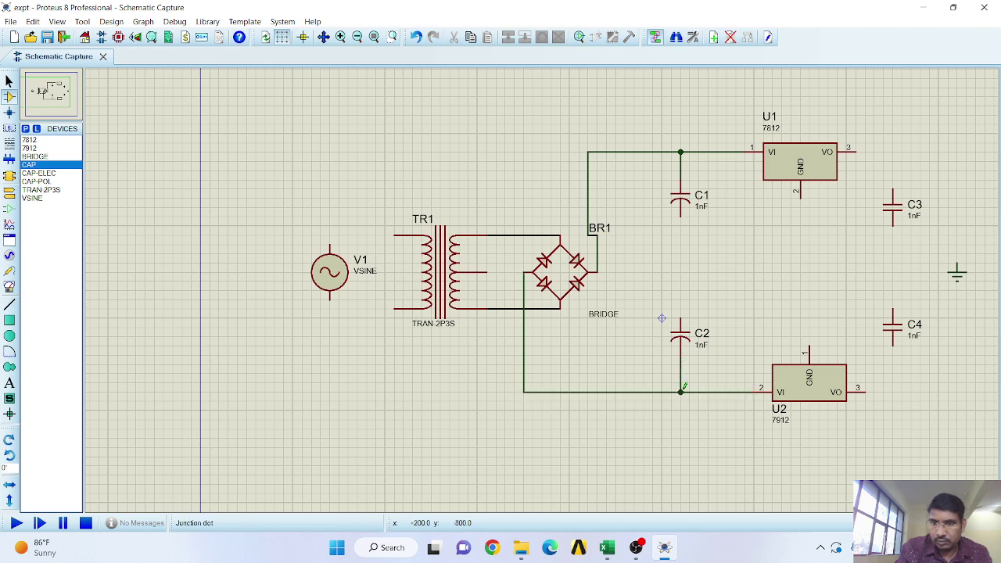
left_click(680, 216)
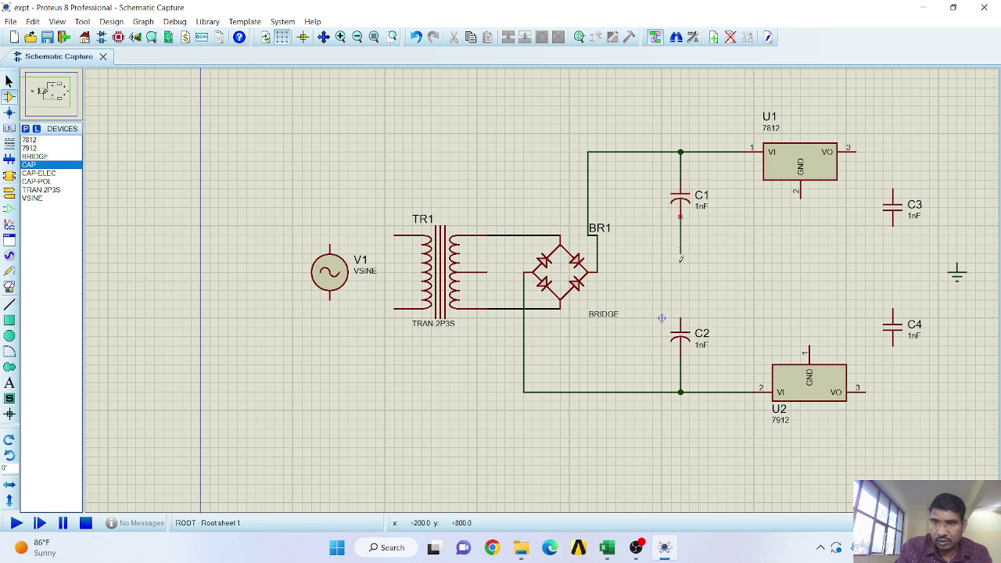
left_click(681, 320)
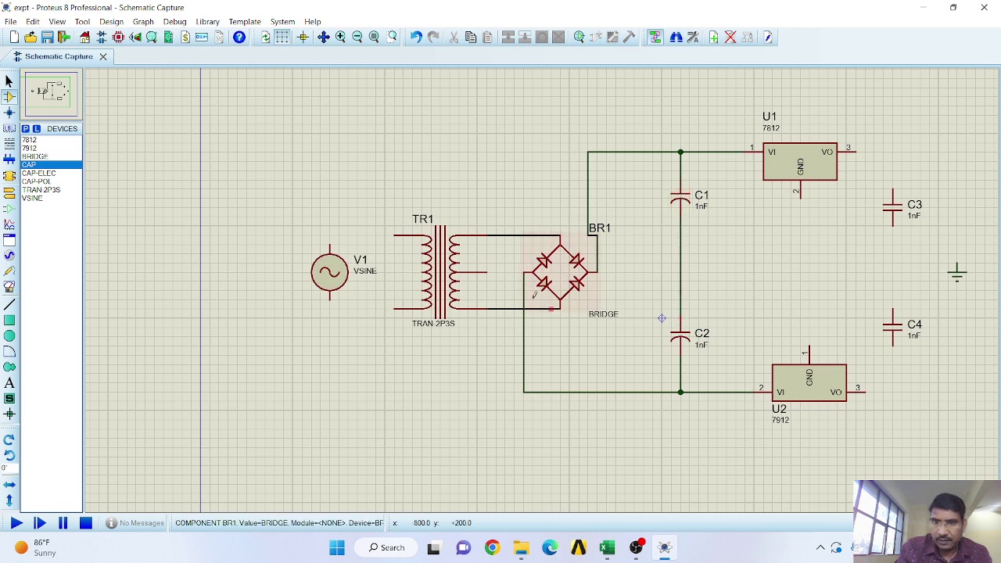
- Join C3's lower pin to C4, C3 to U1's output pin and C4 to U2's output pin
left_click(893, 227)
left_click(892, 309)
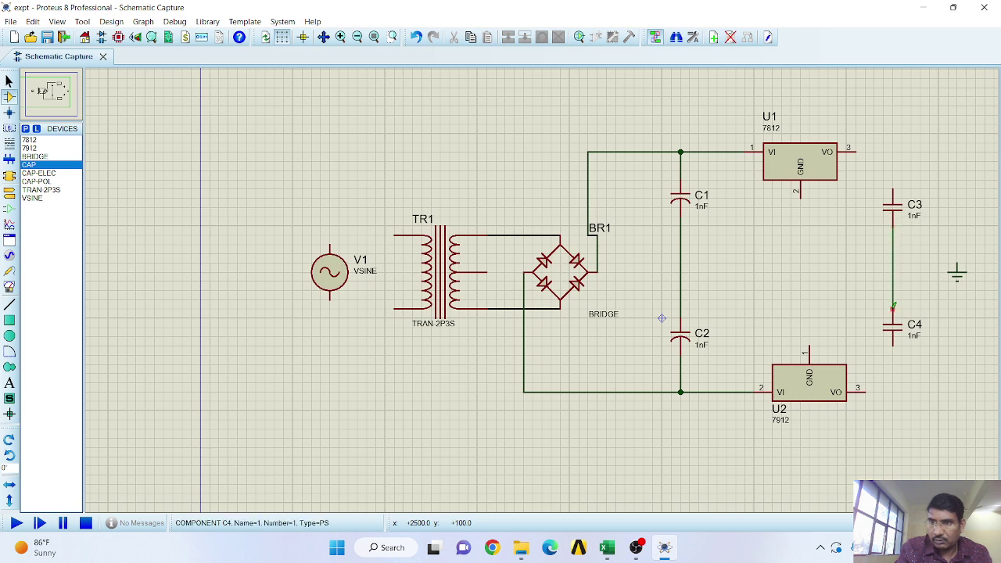
left_click(892, 189)
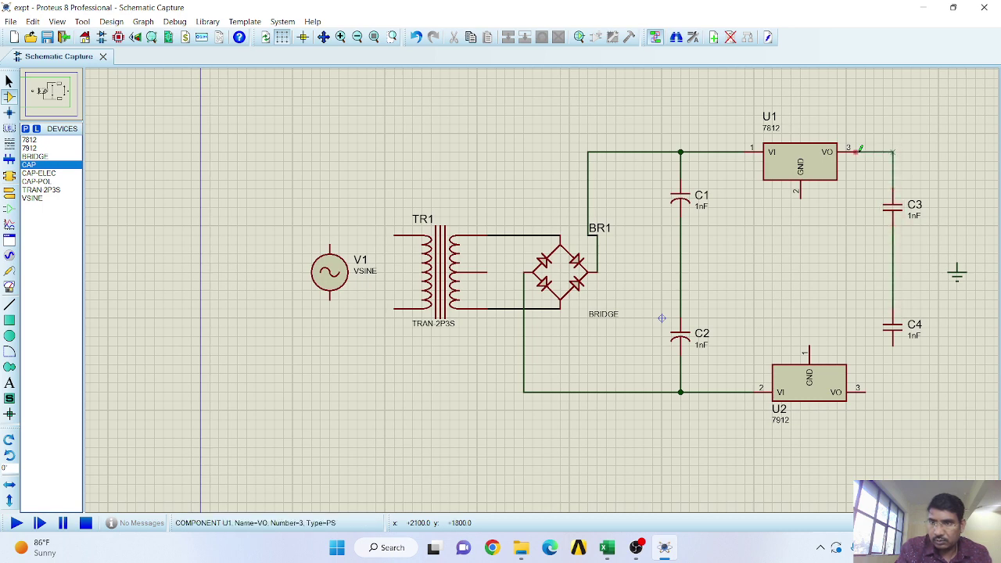
left_click(856, 149)
left_click(893, 345)
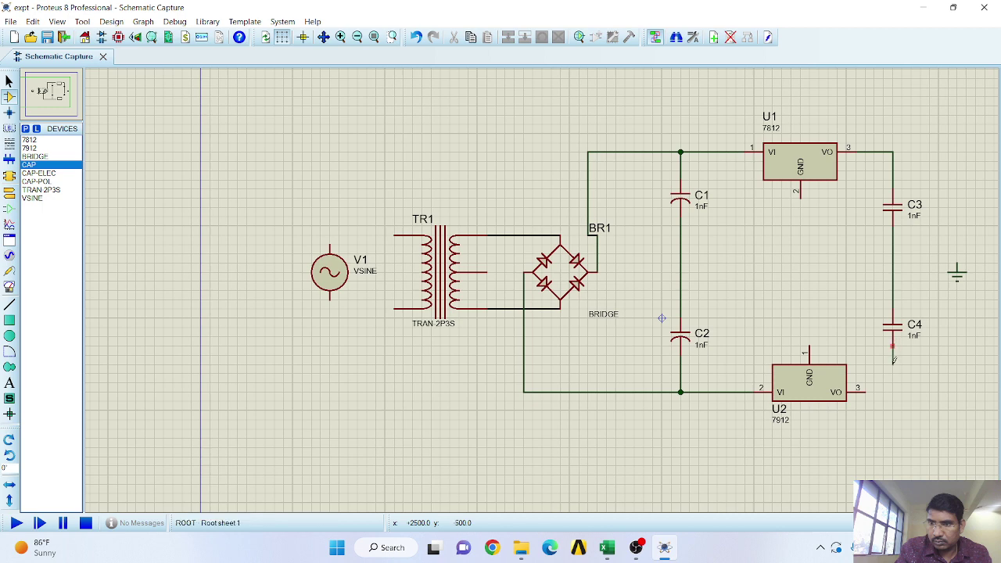
left_click(866, 388)
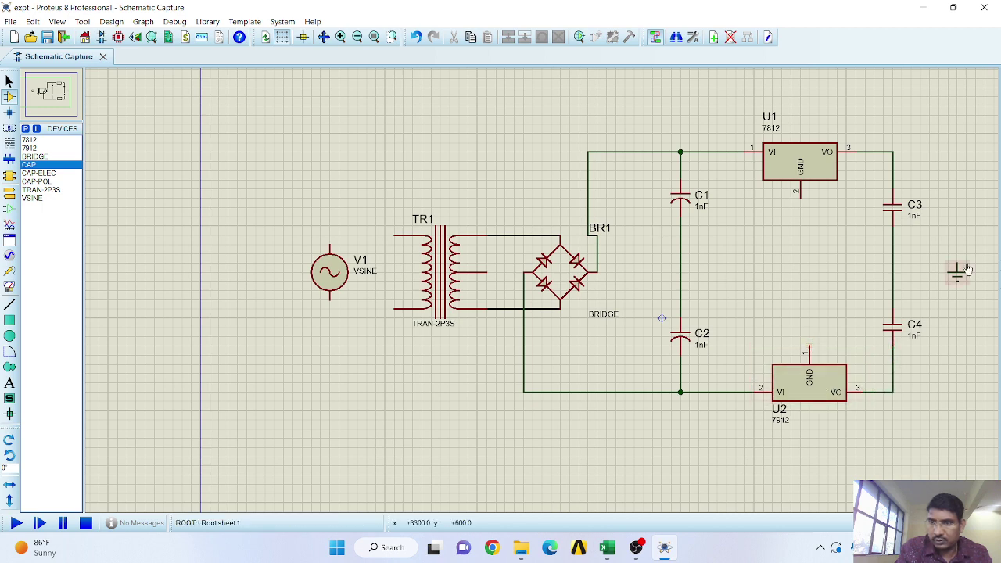
- Wire ground to the C3–C4 and C1–C2 nodes, U1/U2 GND pins and TR1's centre tap
left_click(958, 261)
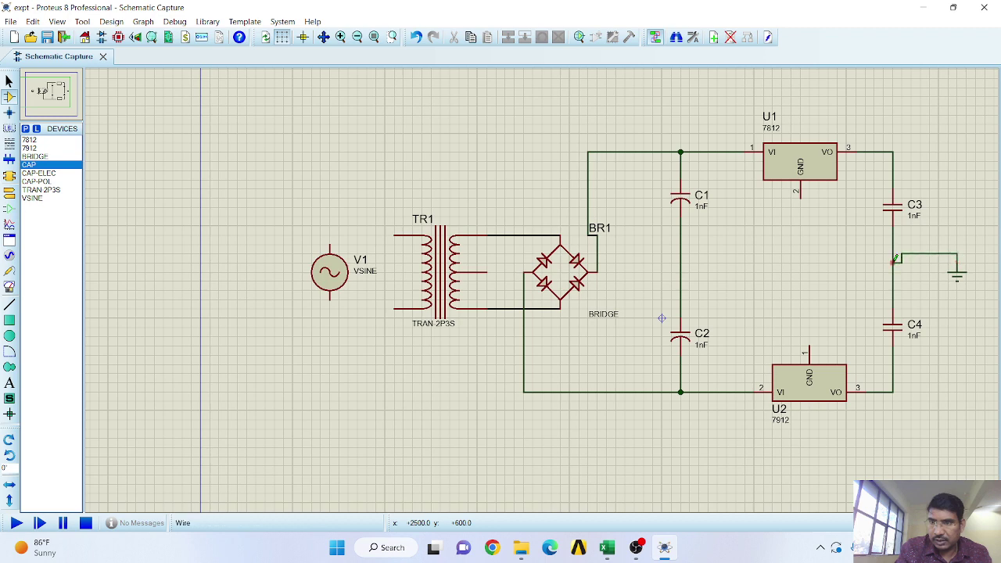
left_click(894, 255)
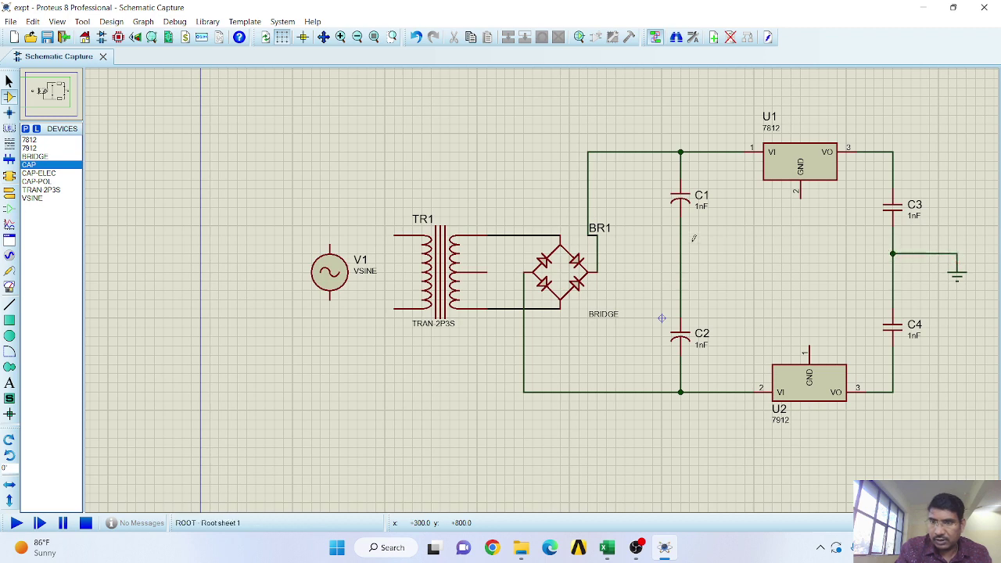
left_click(681, 244)
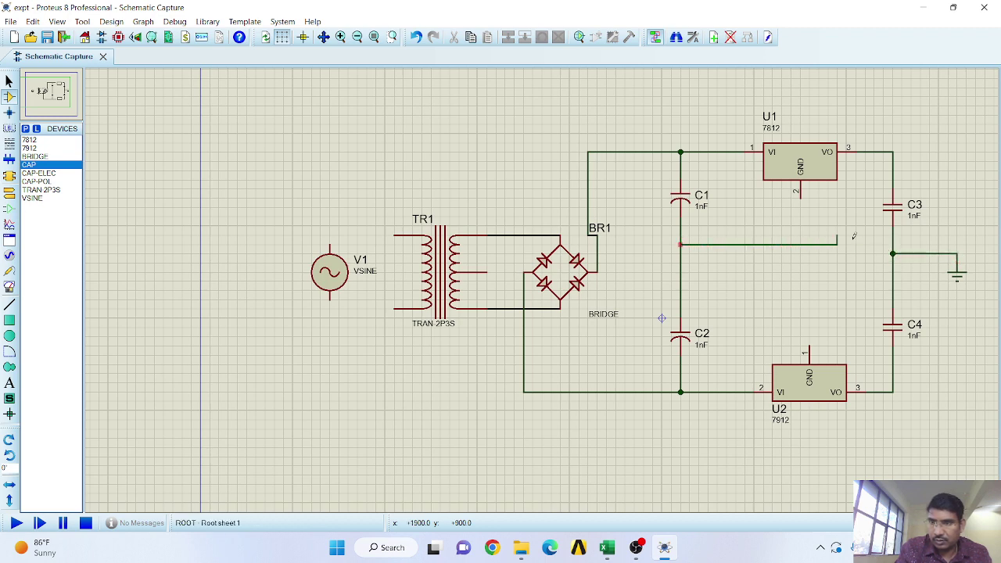
left_click(892, 253)
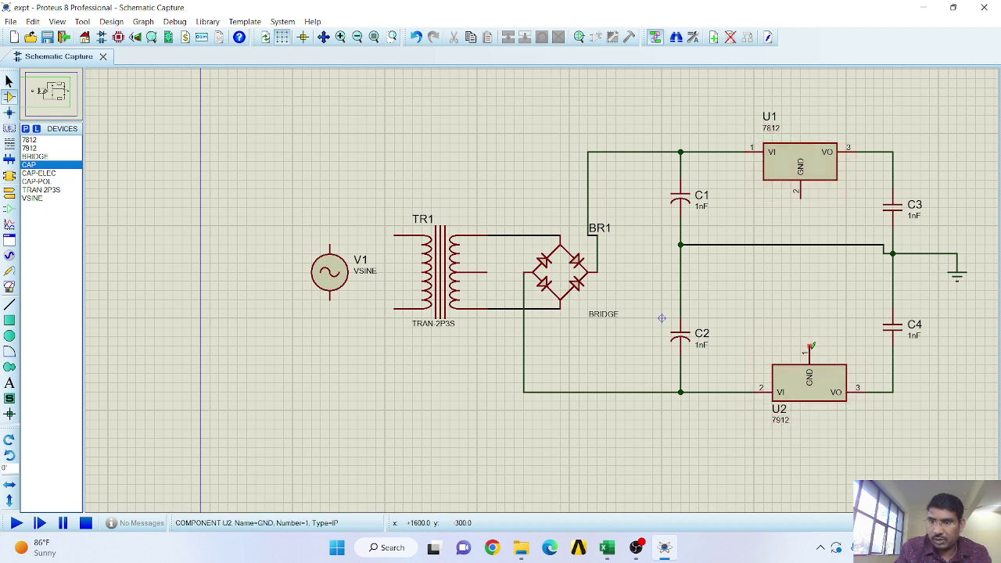
left_click(801, 196)
left_click(800, 245)
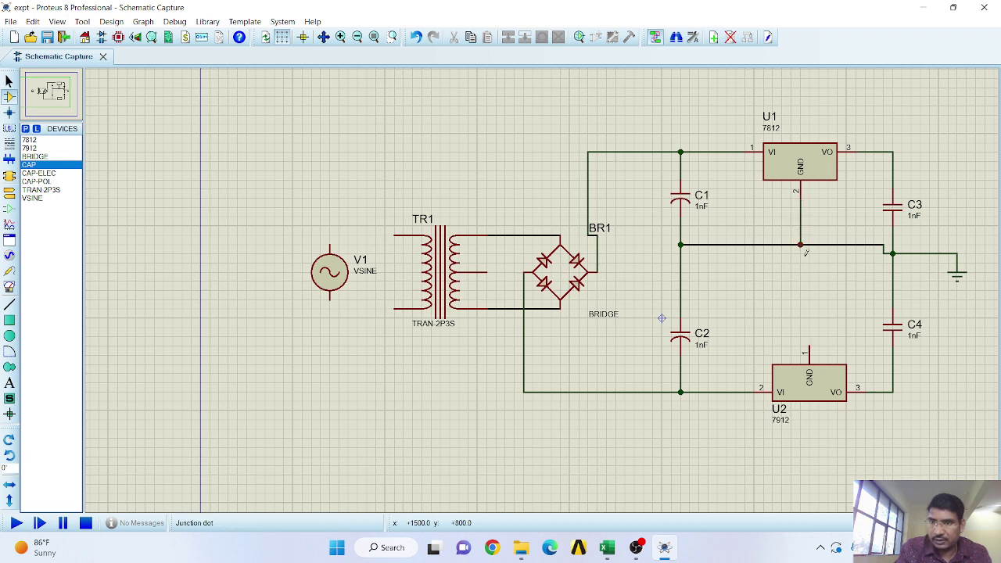
left_click(809, 348)
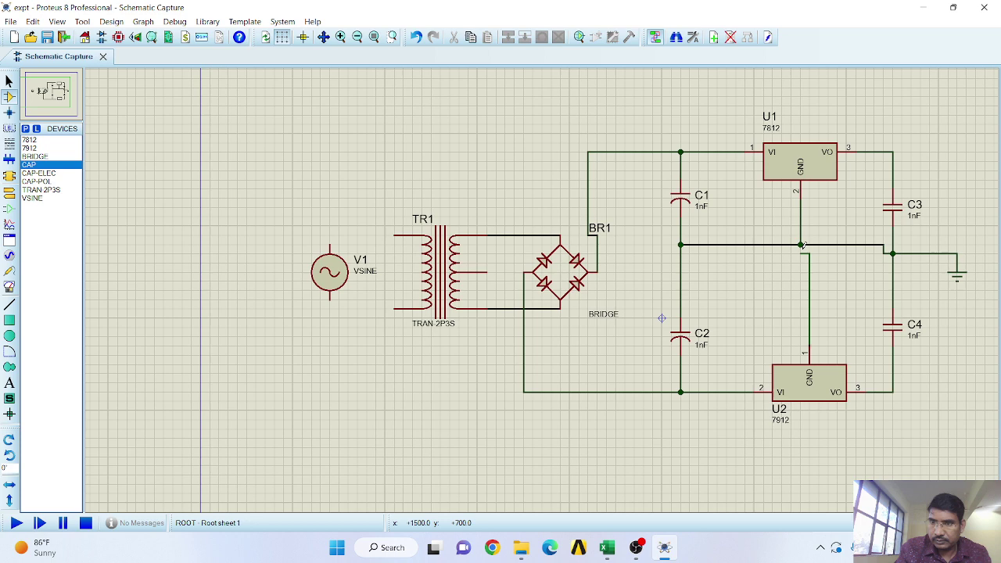
left_click(800, 245)
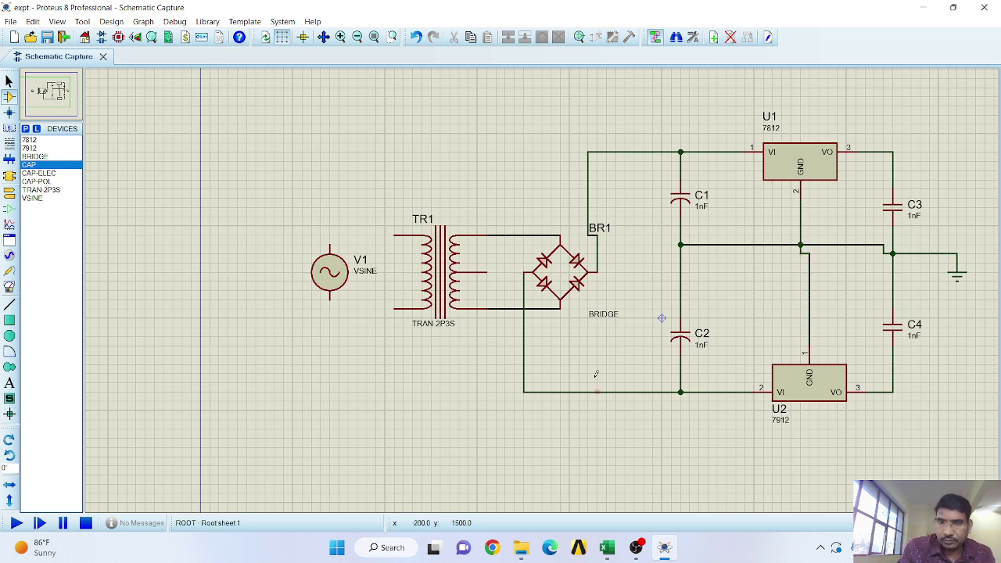
left_click(486, 272)
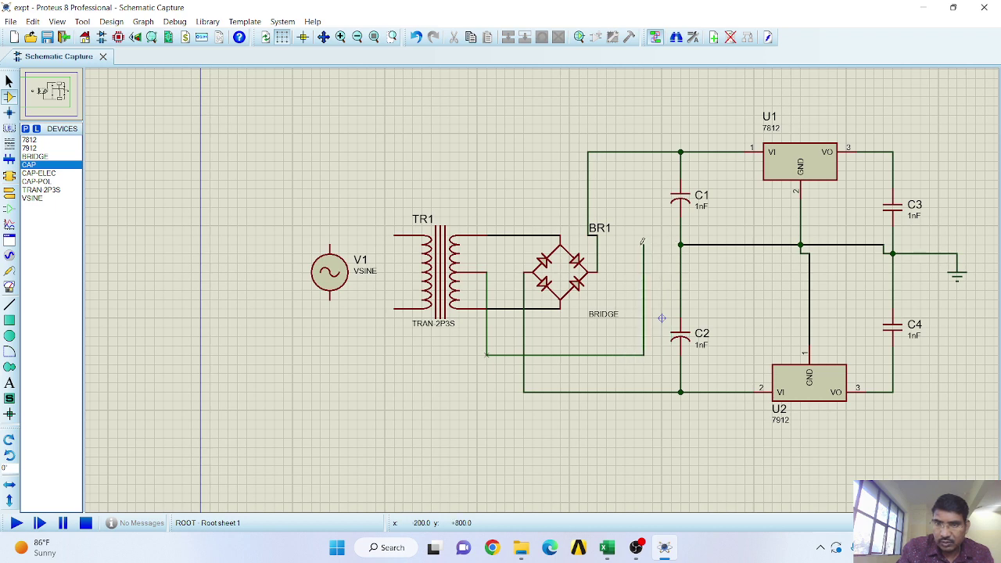
left_click(680, 245)
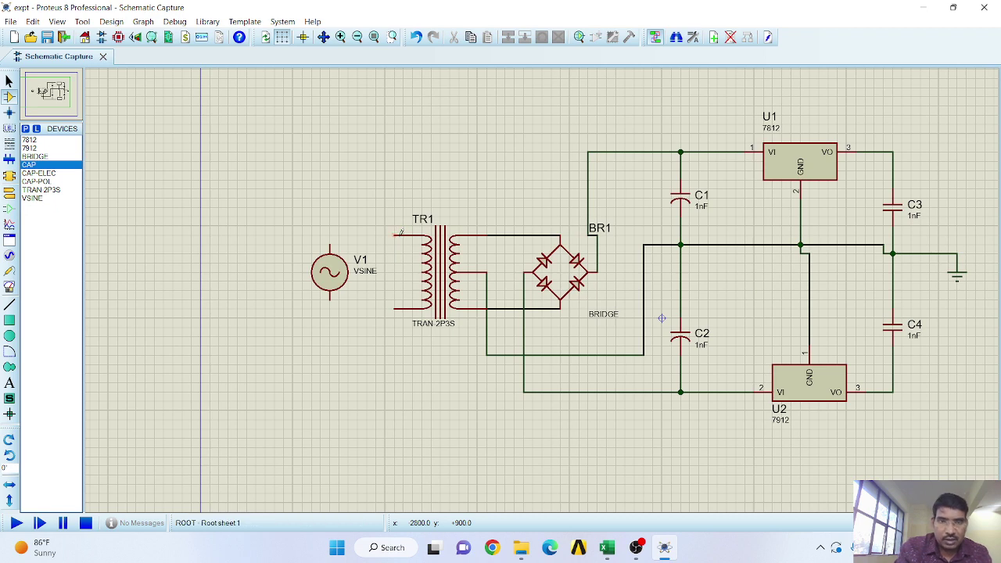
- Connect V1's top and bottom terminals across TR1's two primary pins
left_click(388, 233)
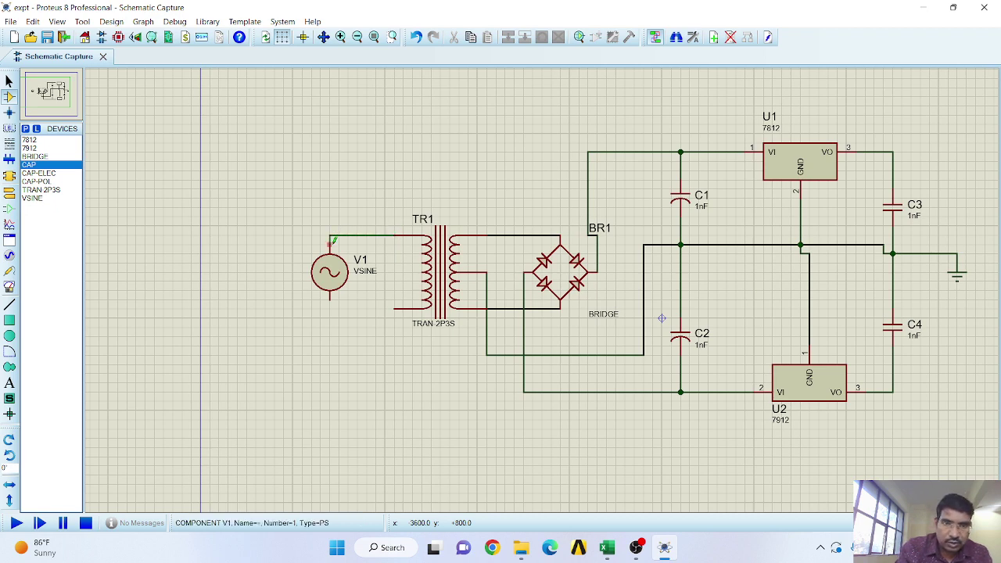
left_click(329, 245)
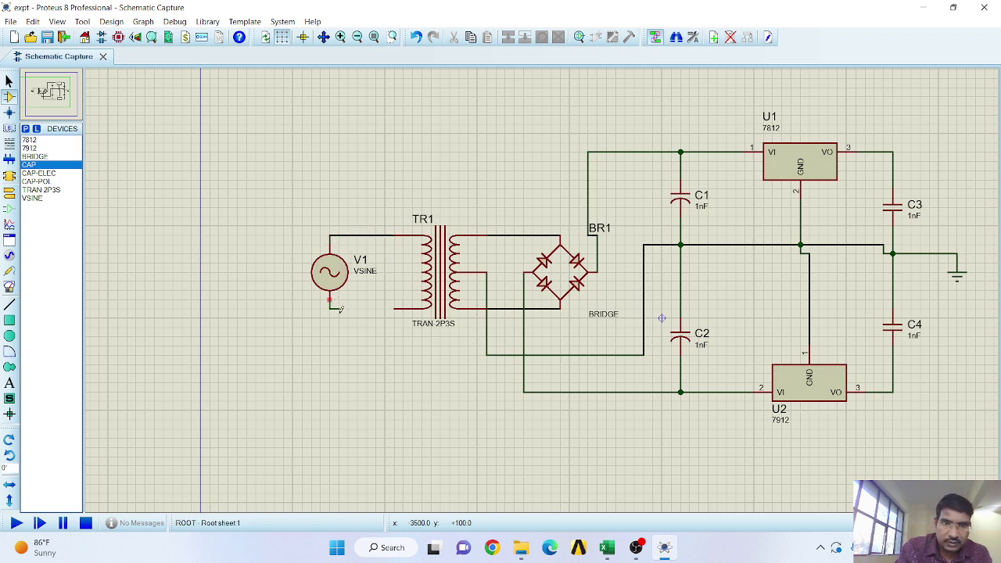
left_click(329, 300)
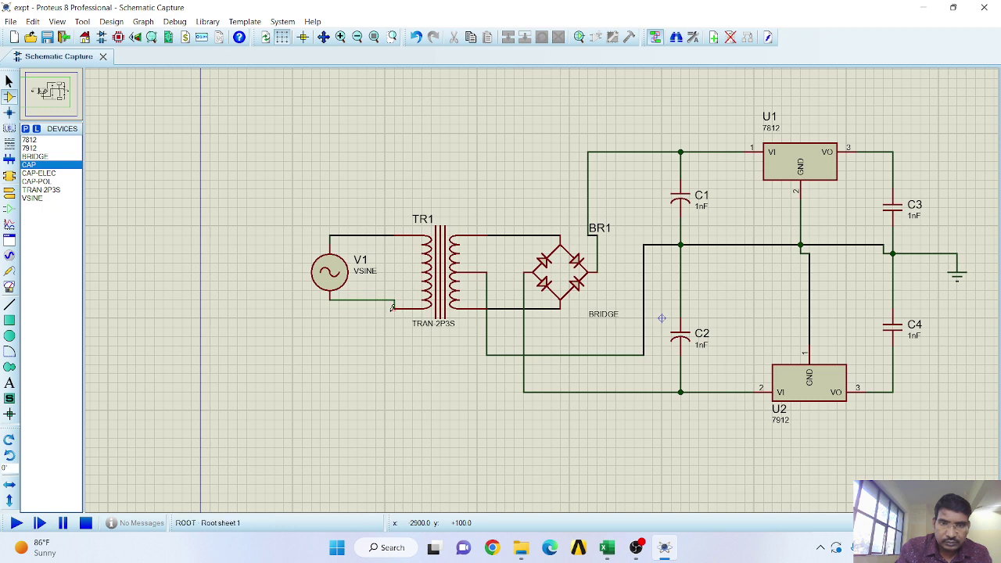
left_click(394, 308)
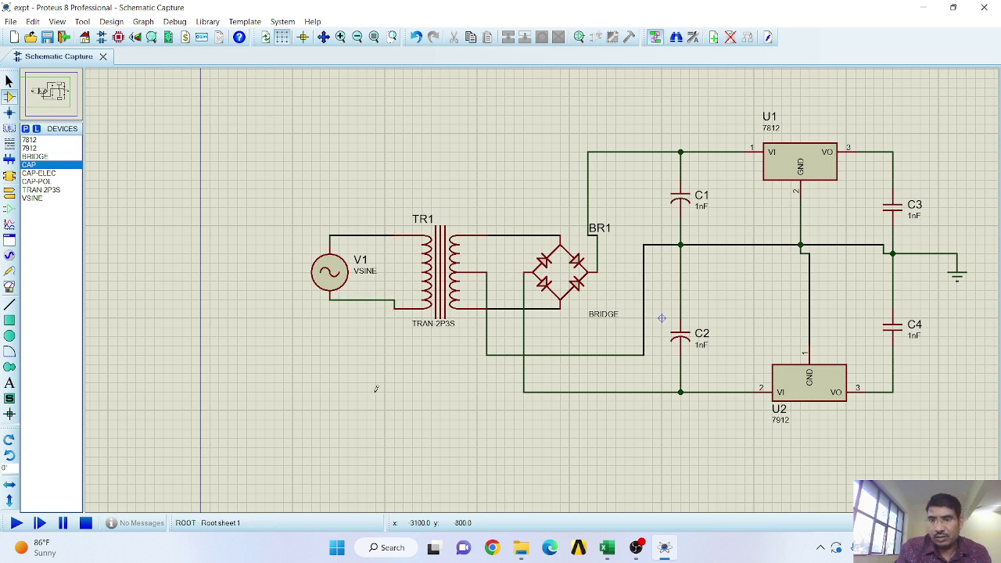
- Change capacitor C1's value to 1000uF and C2's value to 100uF
double_click(704, 210)
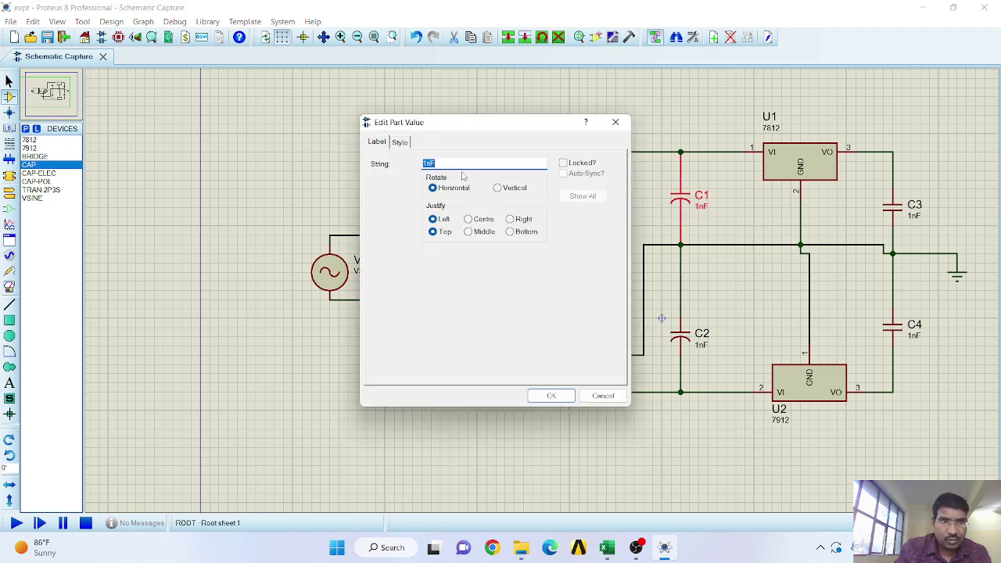
left_click(433, 165)
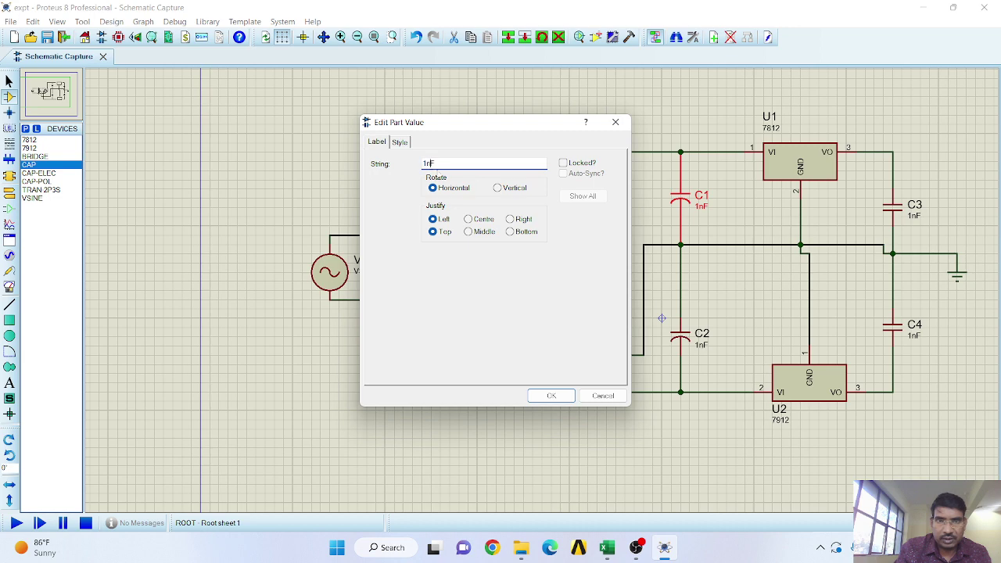
key("BackSpace")
type("000u")
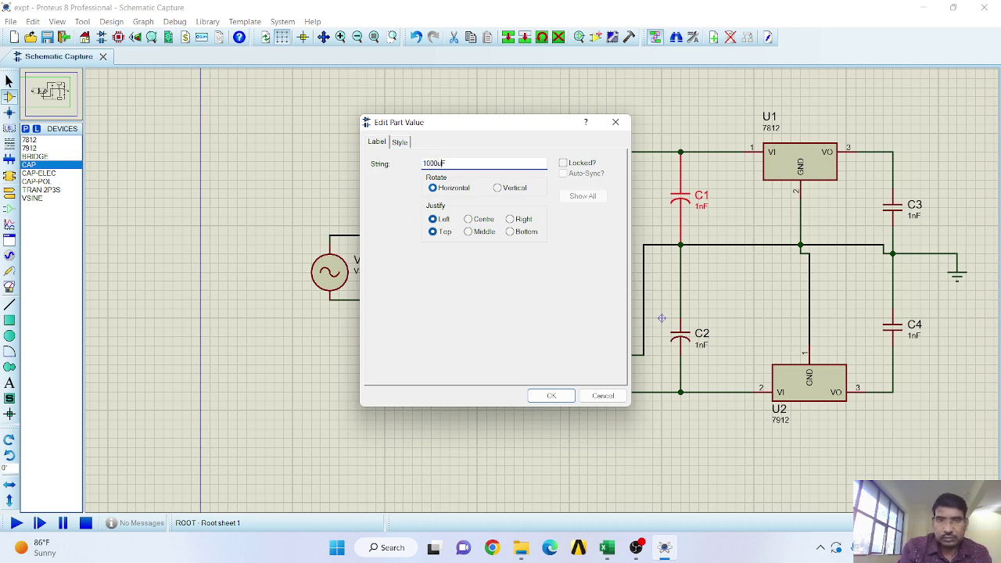
left_click(552, 396)
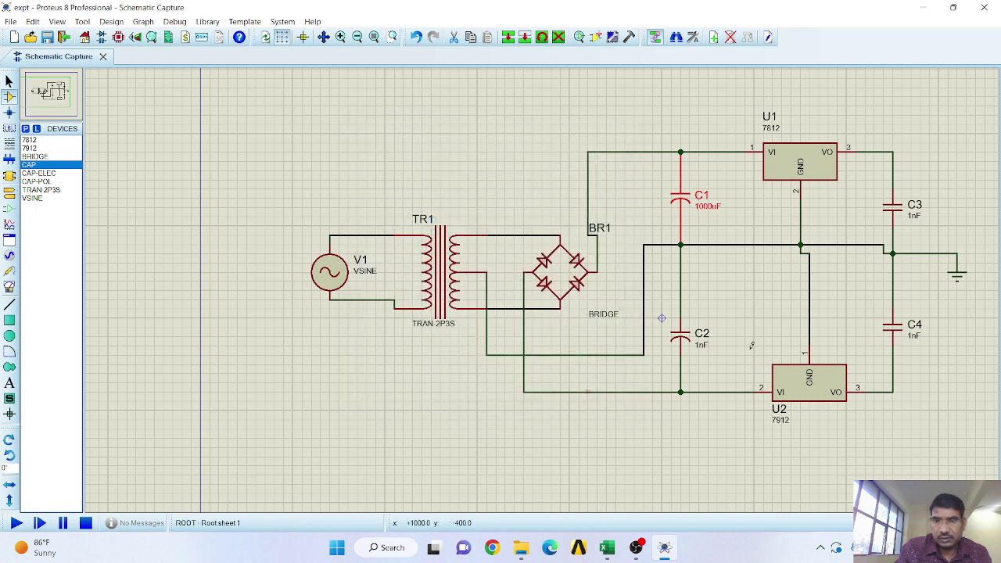
double_click(701, 345)
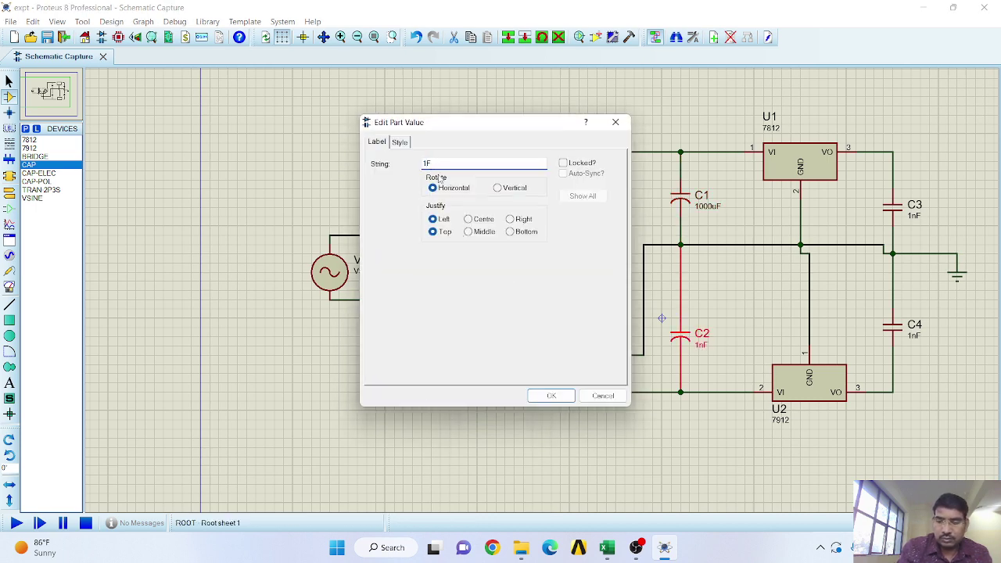
type("00")
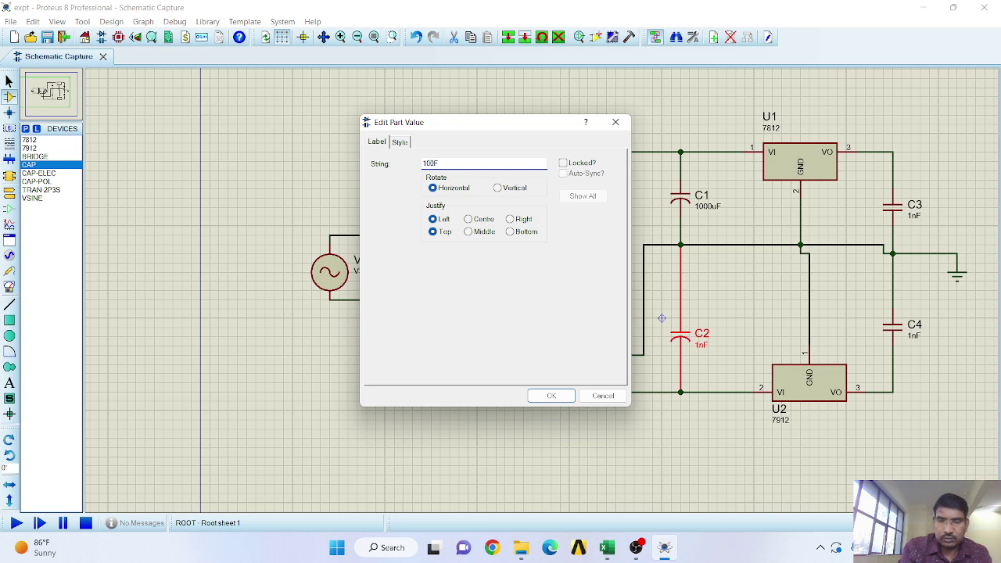
type("u")
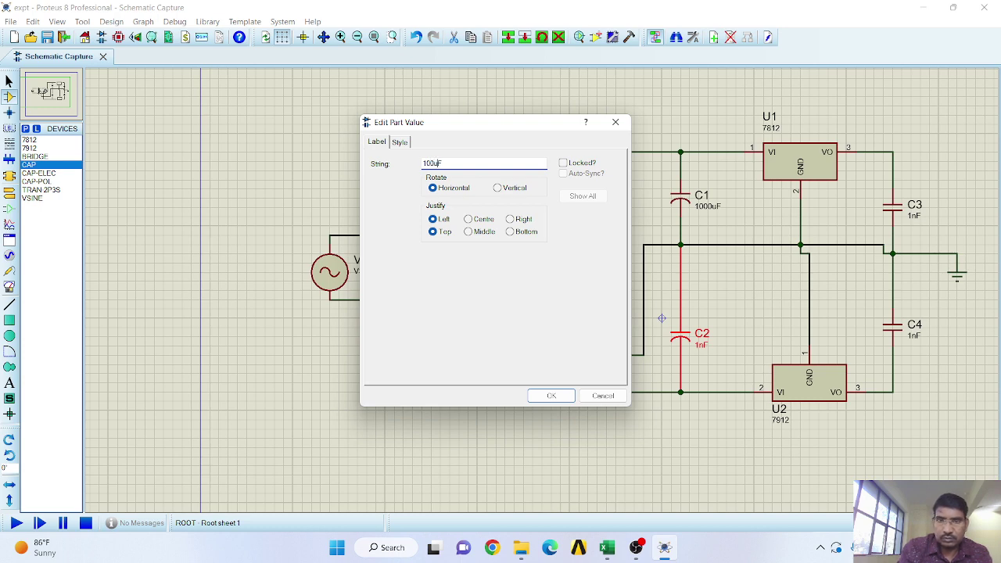
left_click(551, 395)
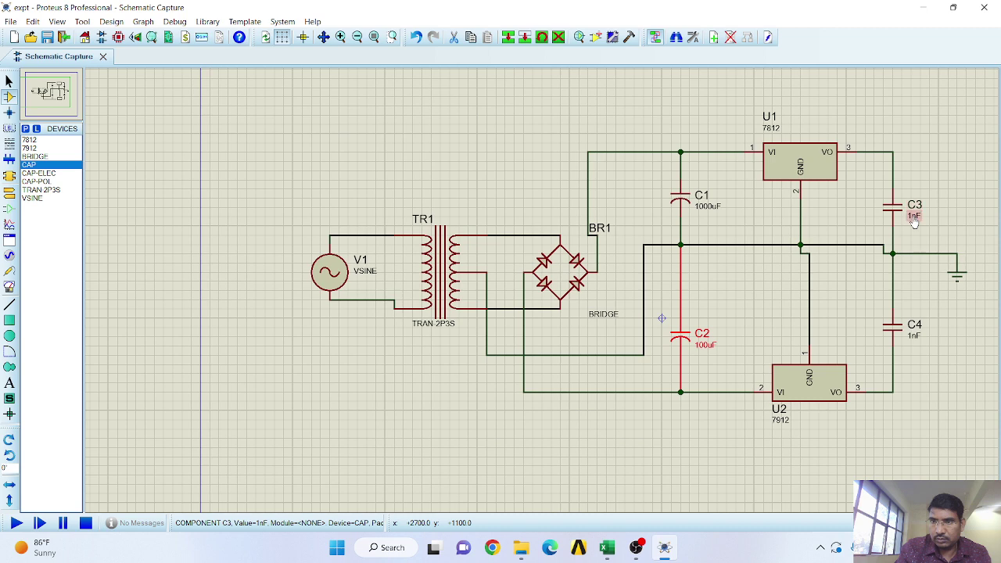
- Change the bypass capacitors C3 and C4 from 1nF to 0.1uF
double_click(914, 216)
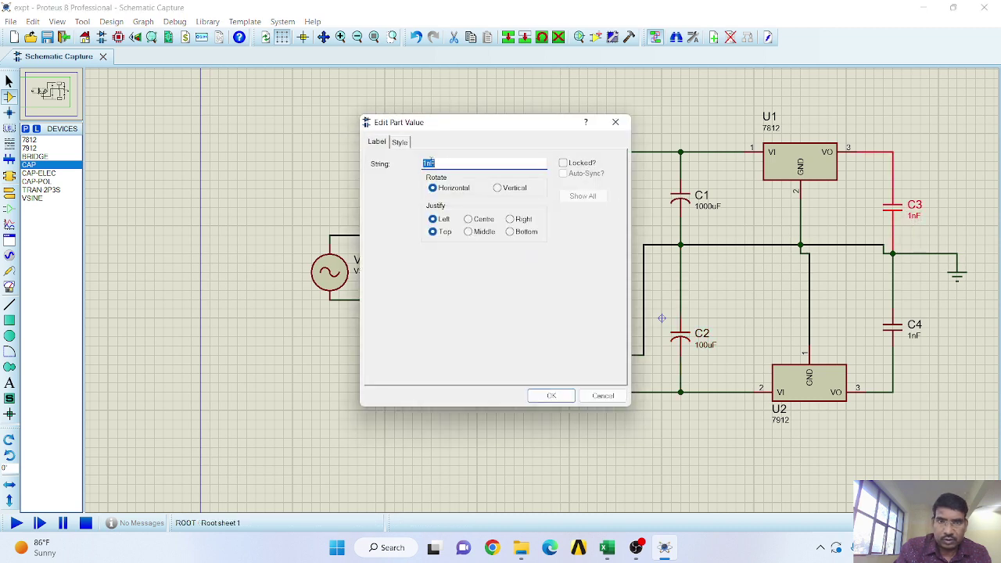
key("BackSpace")
key("BackSpace")
type("0")
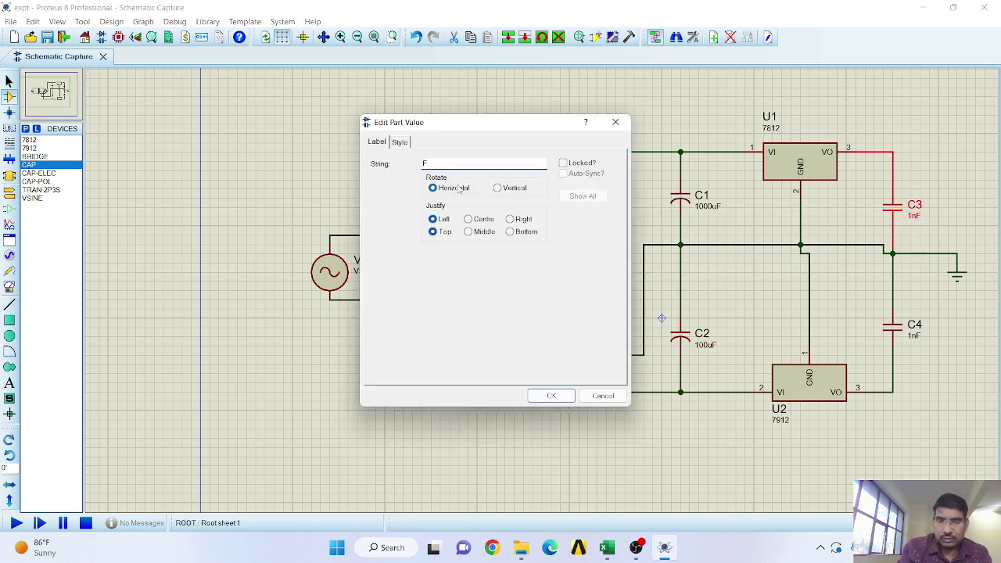
type(".1u")
left_click(554, 397)
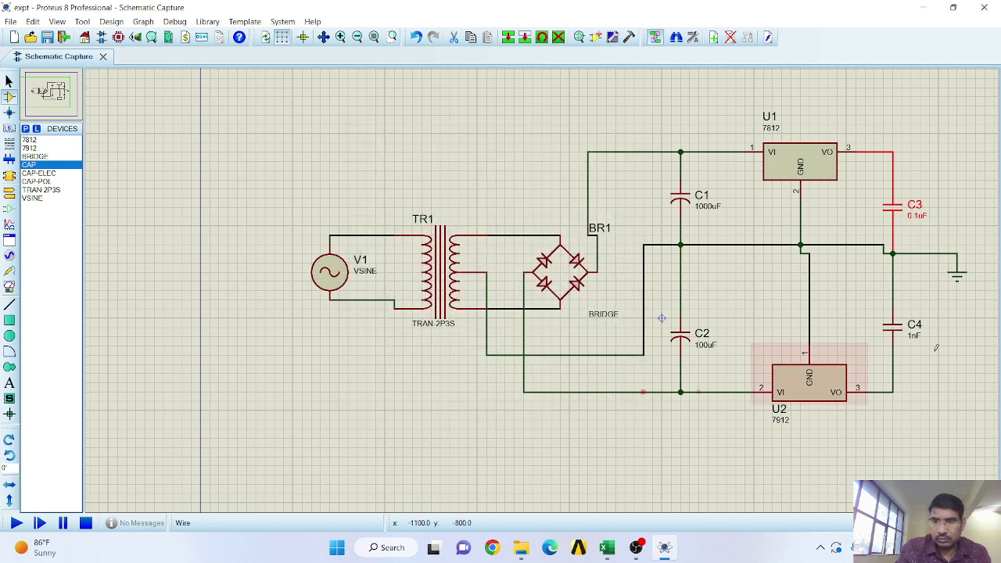
double_click(912, 342)
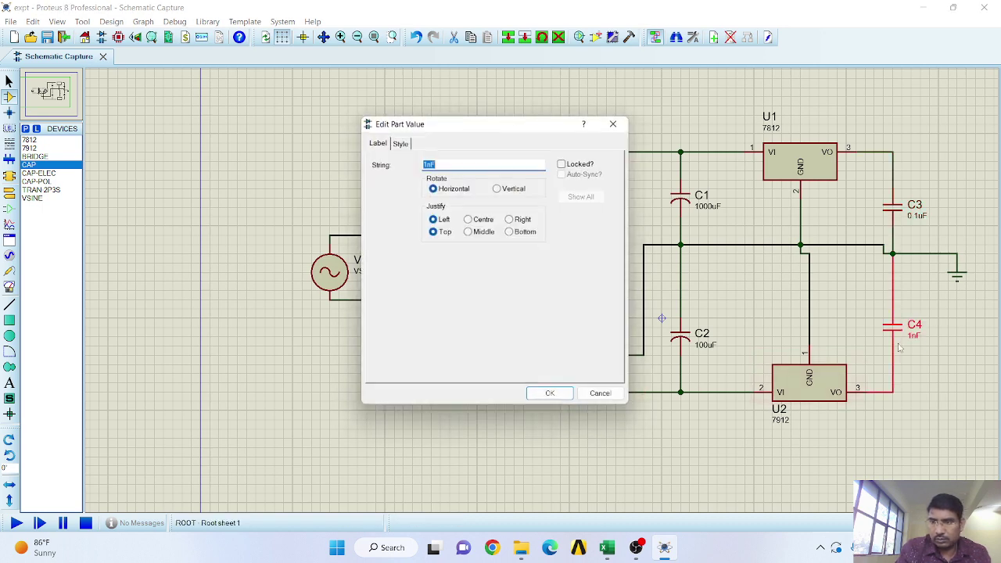
left_click(428, 164)
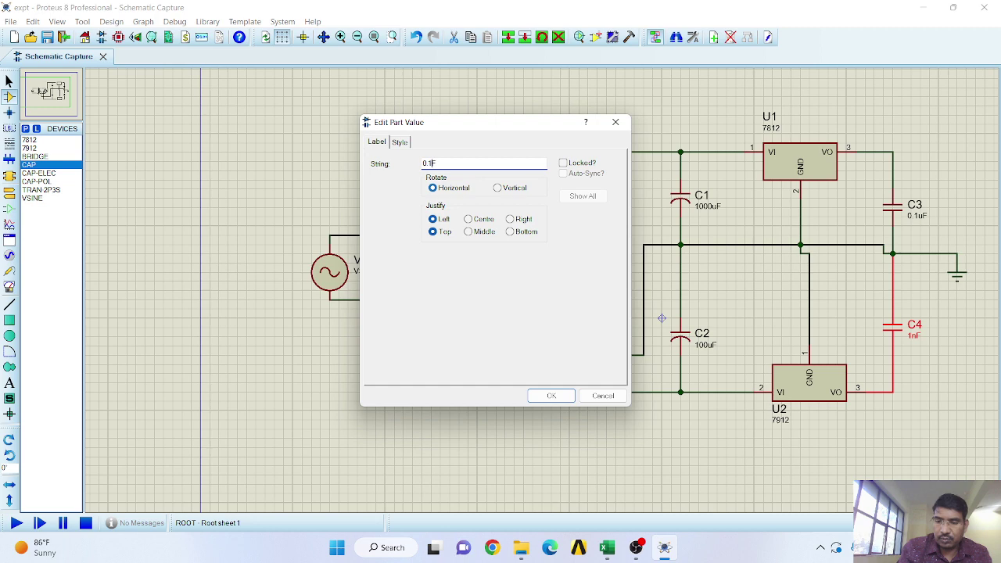
type("u")
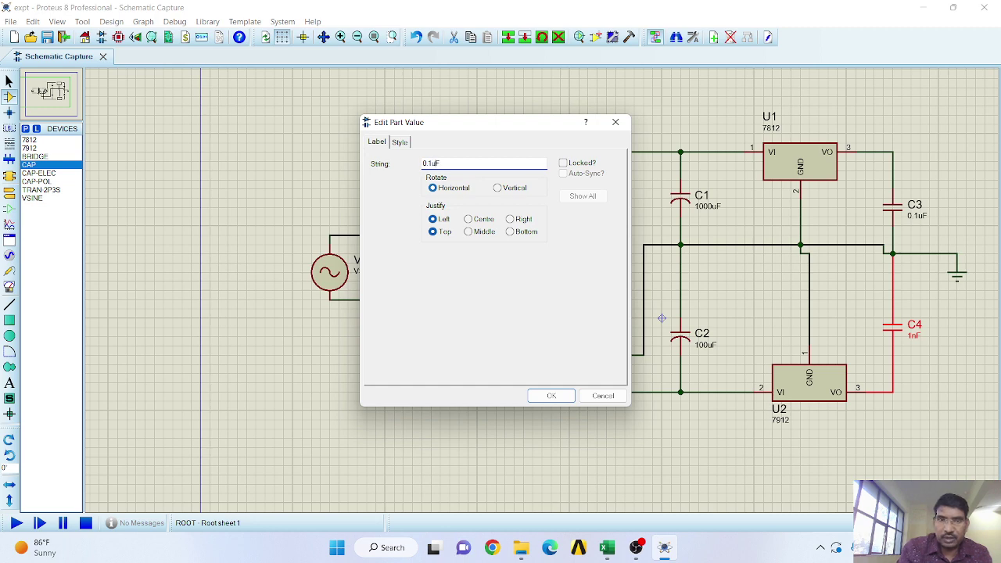
left_click(563, 393)
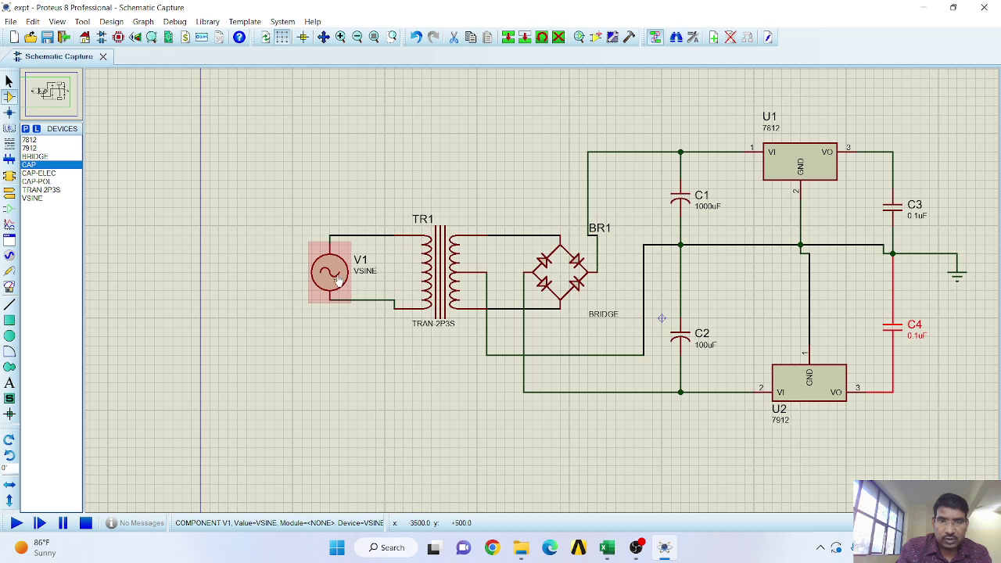
- Set sine source V1 to amplitude 20 and frequency 100 in Edit Component
double_click(336, 279)
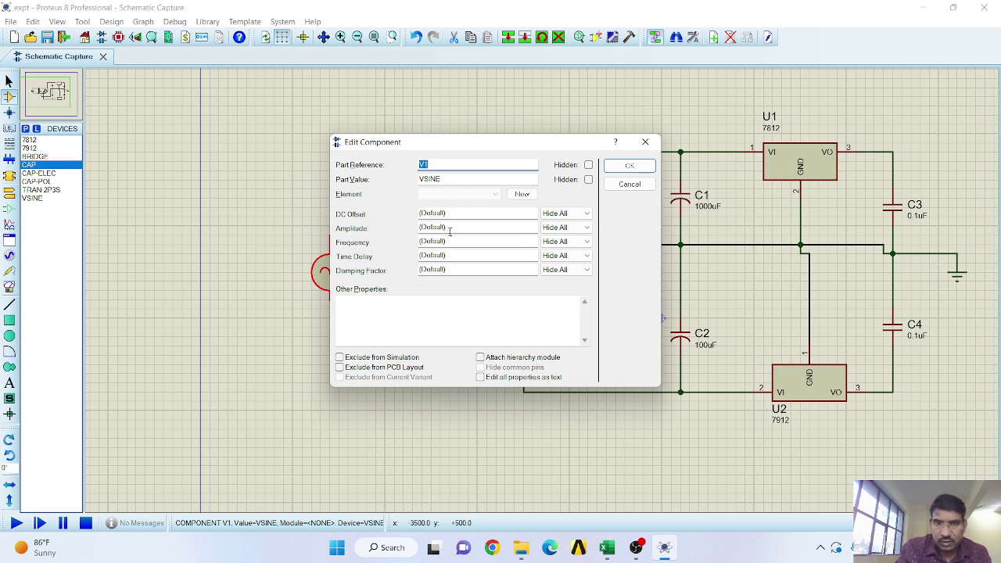
left_click(454, 228)
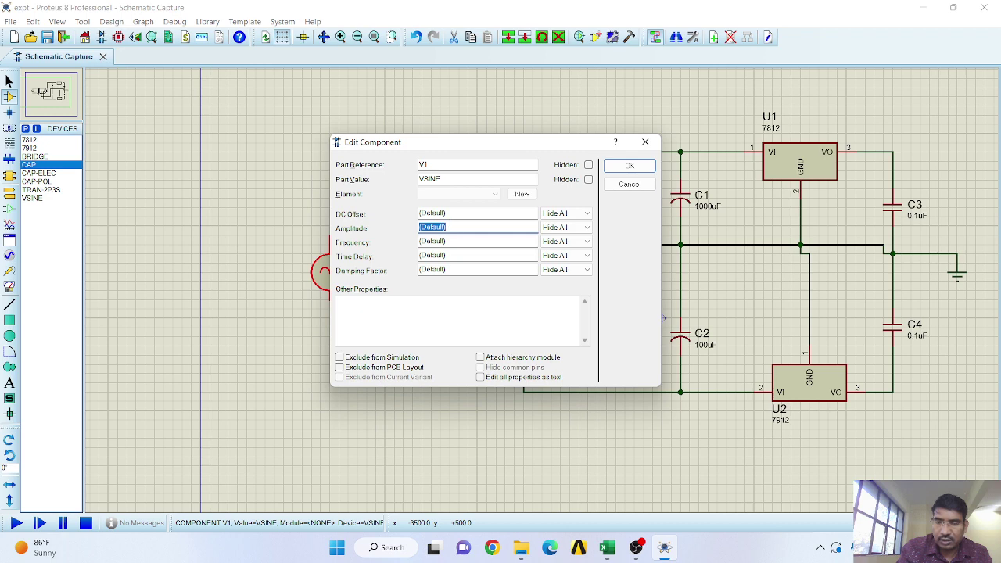
type("20")
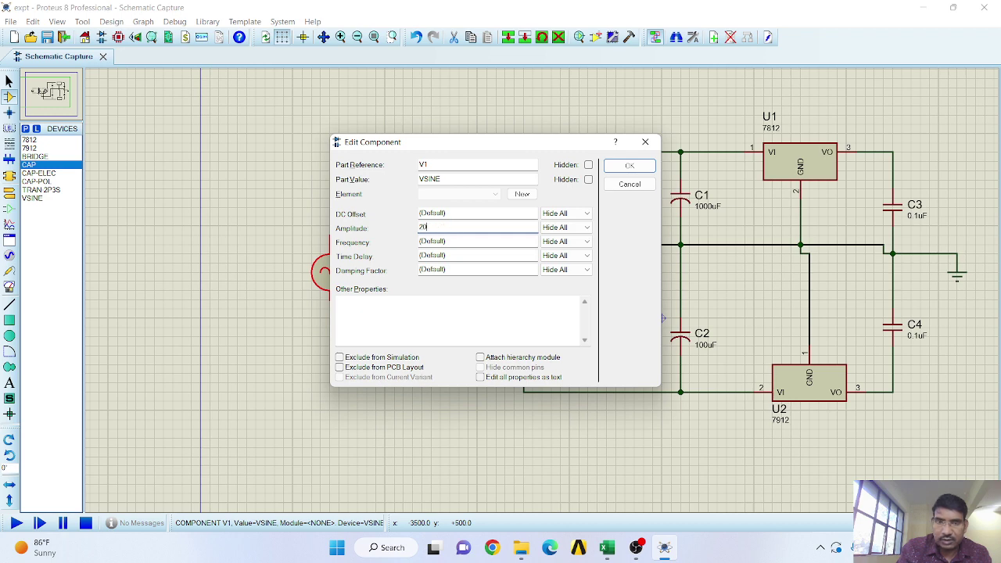
left_click(458, 242)
type("100")
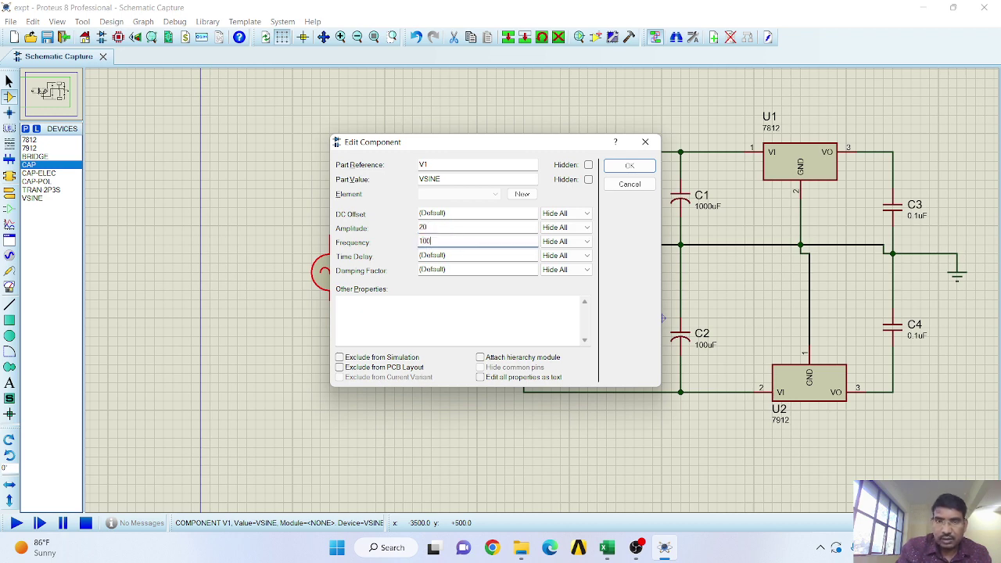
left_click(622, 166)
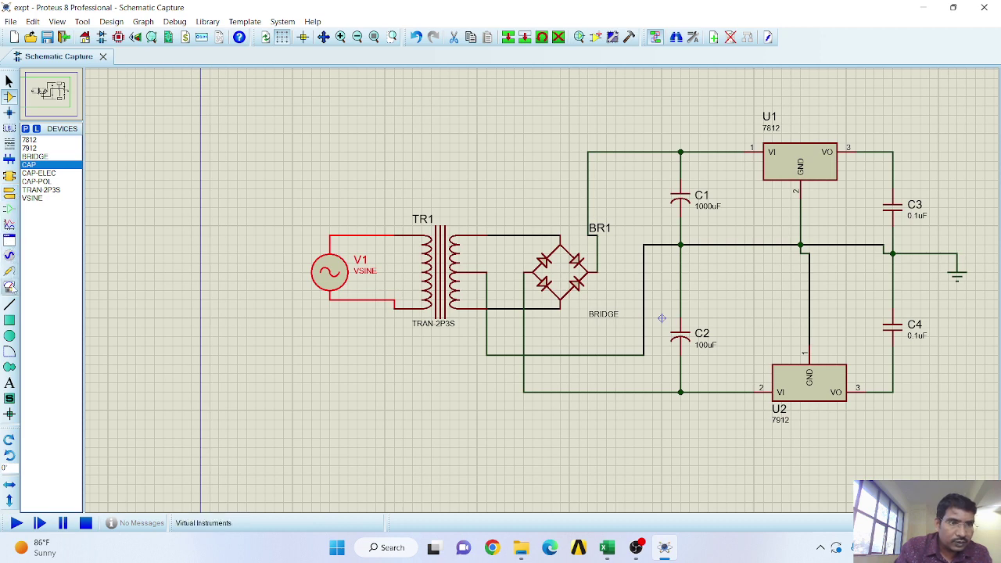
- Place two DC VOLTMETER instruments to the right of C3 and C4
left_click(10, 287)
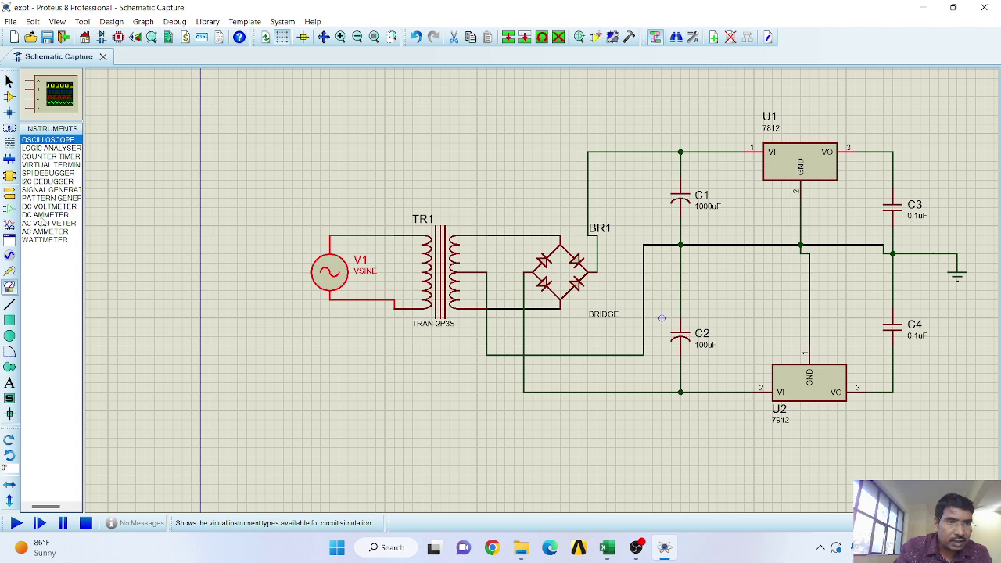
left_click(50, 206)
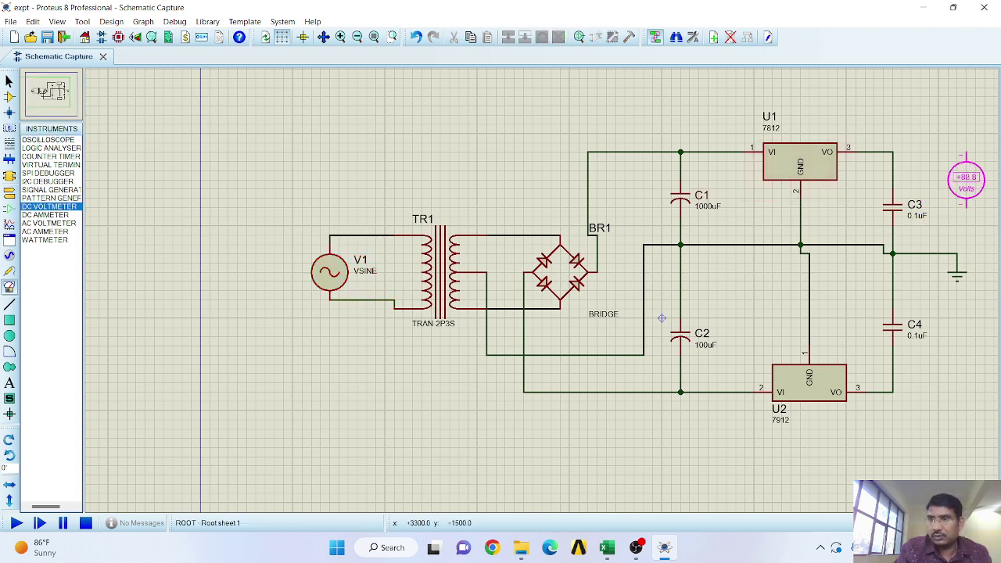
left_click(949, 352)
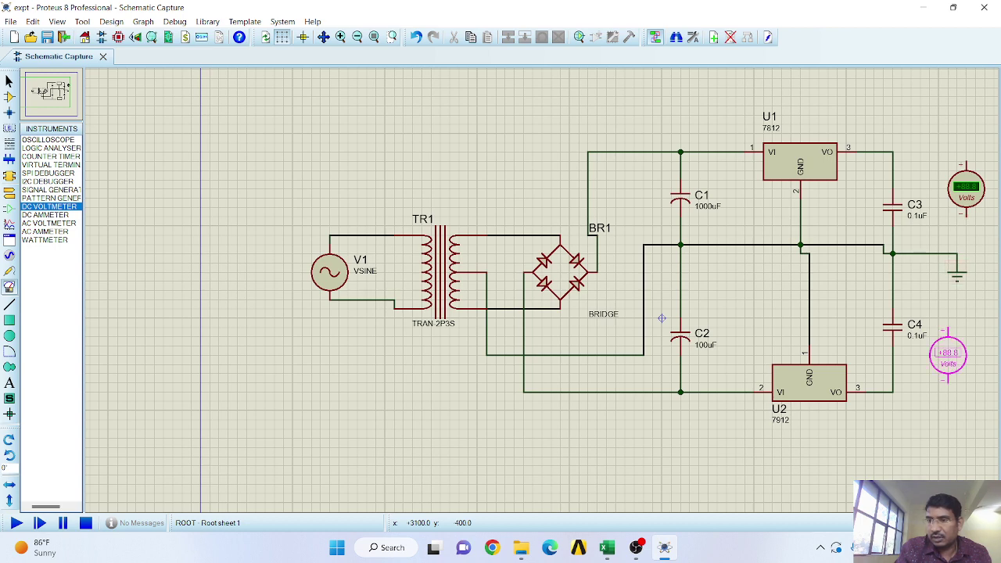
left_click(960, 347)
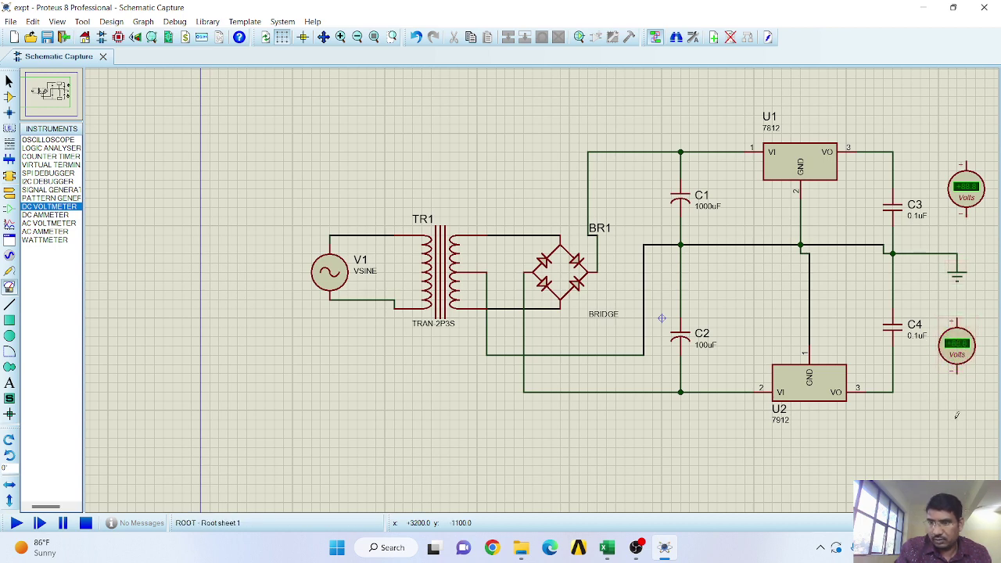
- Wire the upper voltmeter between U1's output line and the ground line
left_click(966, 161)
left_click(892, 151)
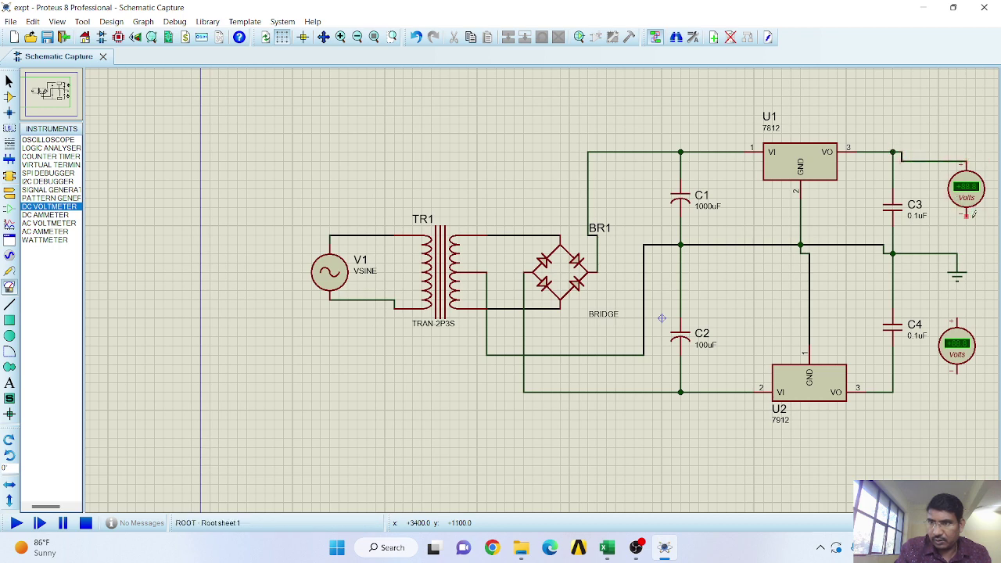
left_click(967, 215)
left_click(957, 253)
- Flip the lower voltmeter, then wire it between U2's output line and ground
right_click(961, 357)
left_click(829, 283)
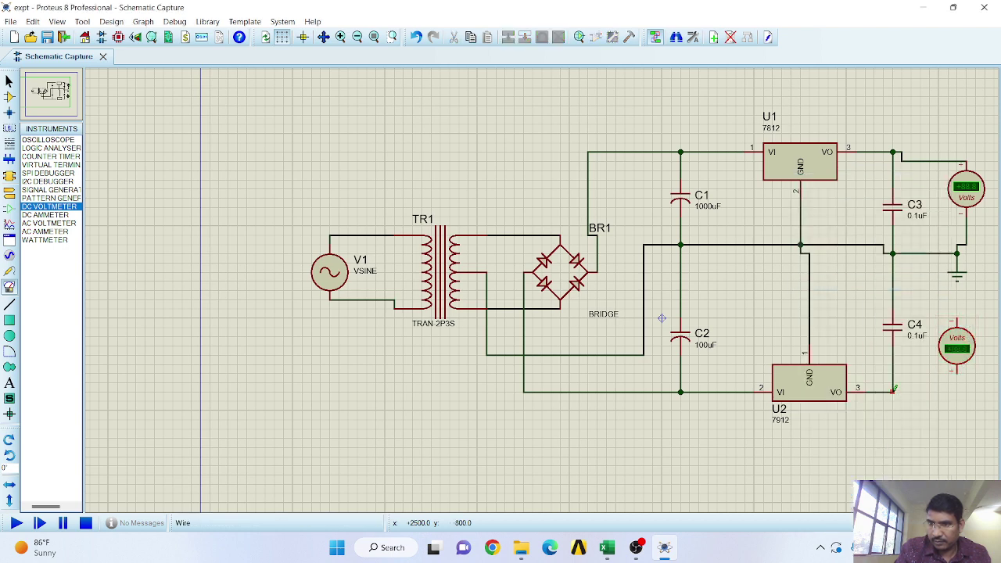
left_click(892, 392)
left_click(957, 374)
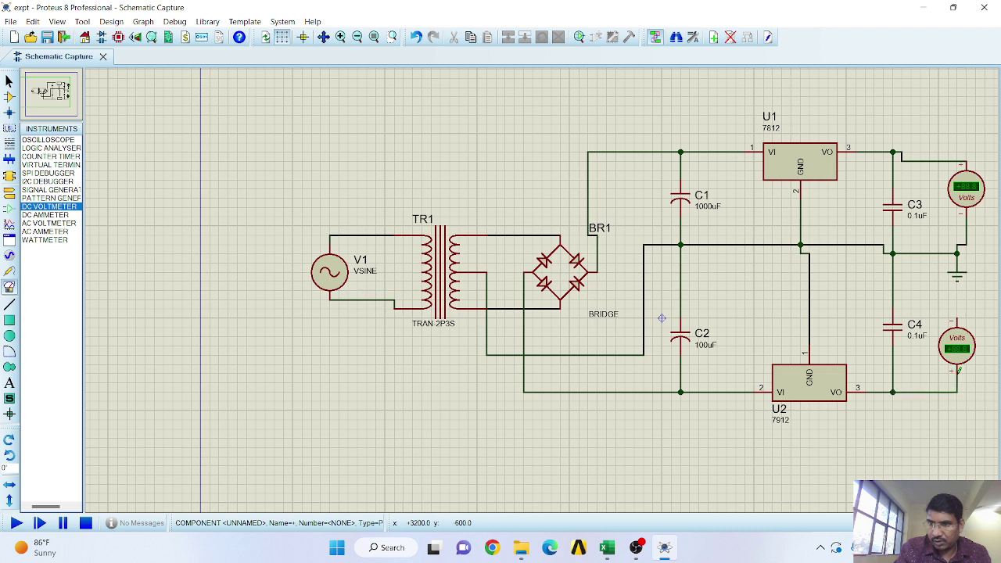
left_click(957, 315)
left_click(920, 254)
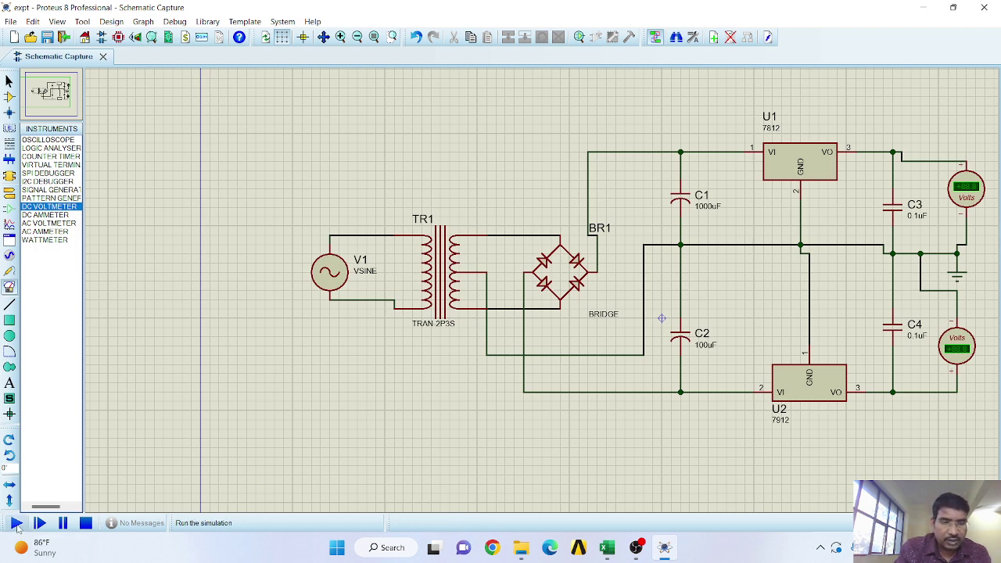
- Run the simulation and zoom in to check the voltmeters read +12.0 and -12.0
left_click(17, 523)
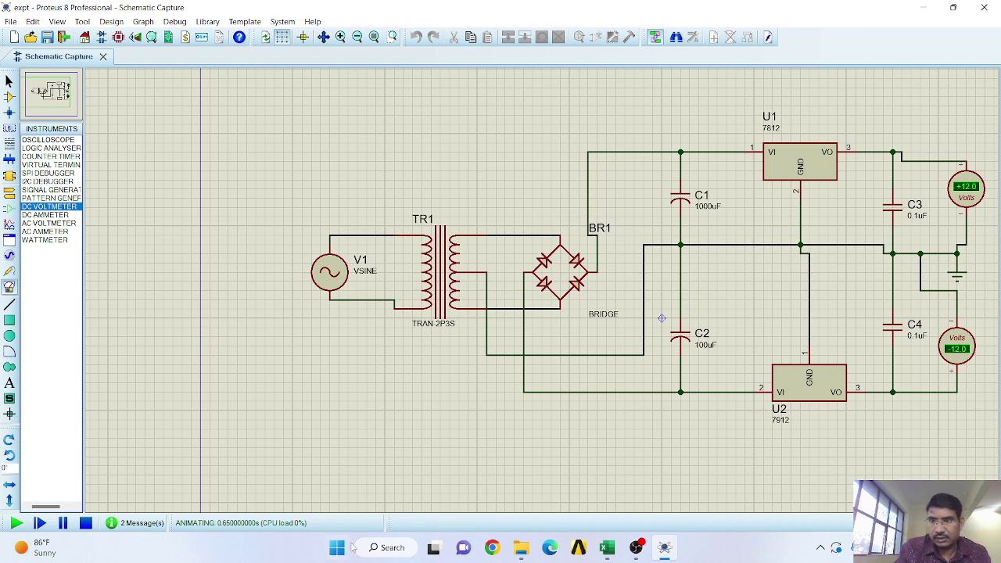
scroll(987, 270, "up", 1)
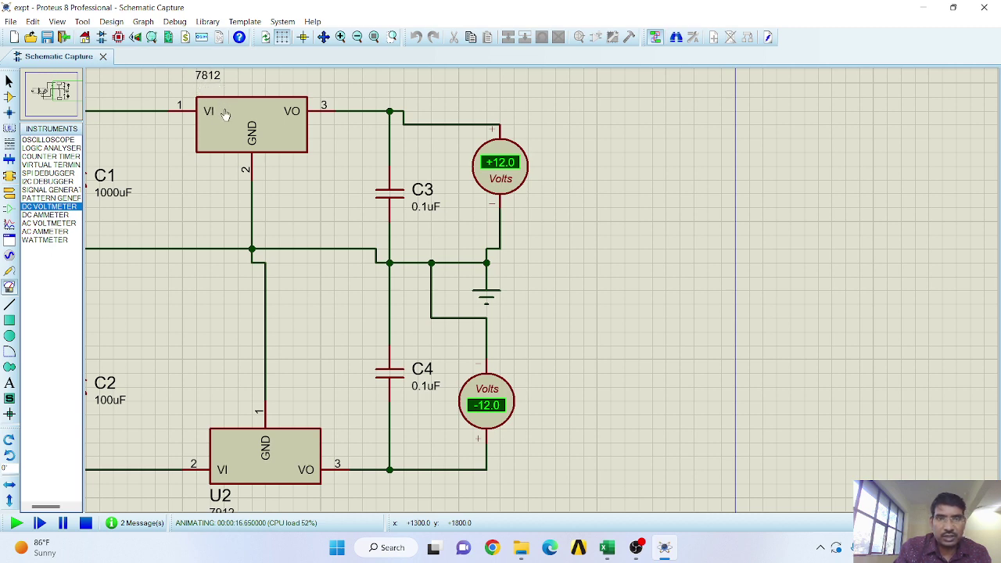
scroll(332, 361, "down", 1)
scroll(357, 446, "up", 1)
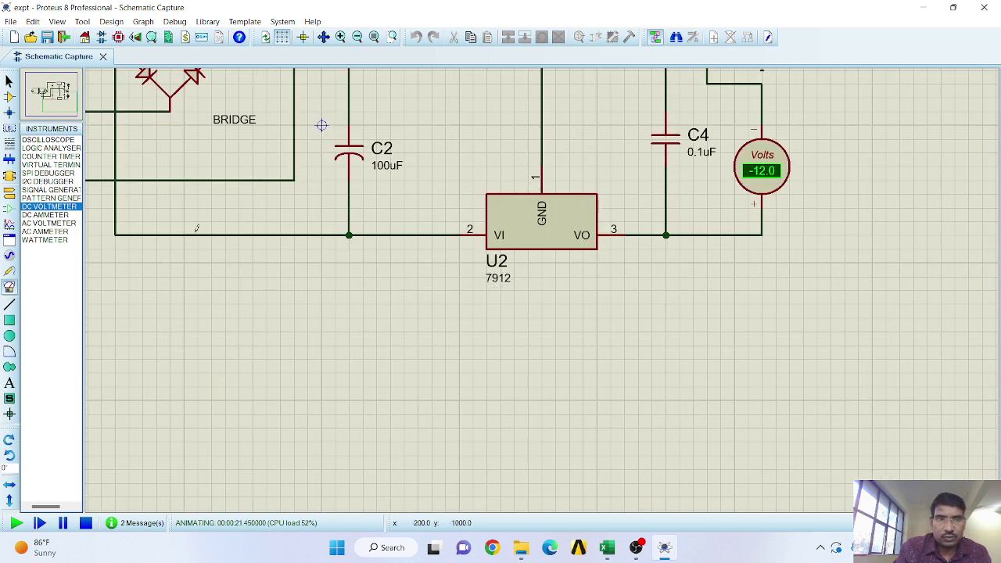
- Add the 7805 regulator from Pick Devices to the component parts list
left_click(9, 96)
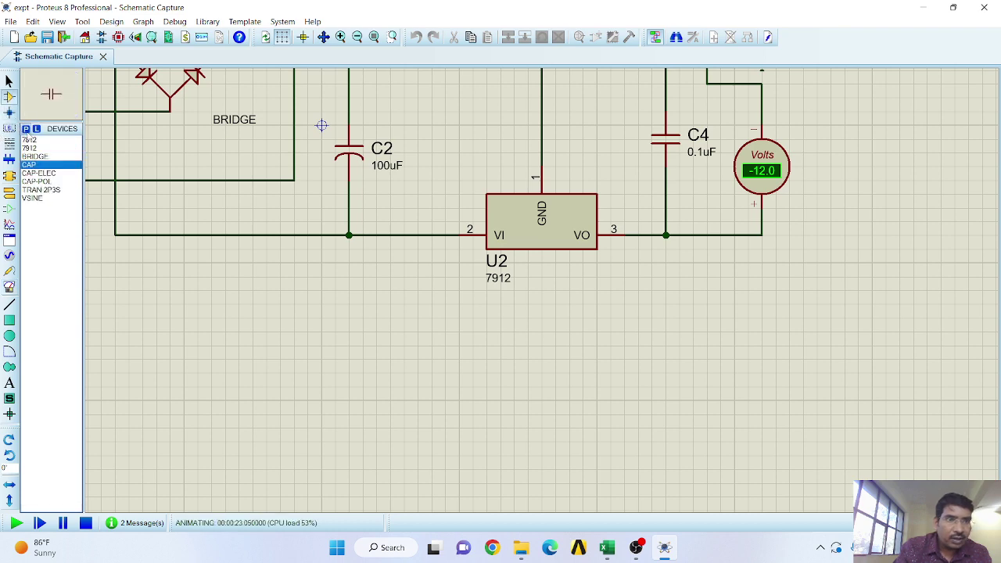
left_click(25, 128)
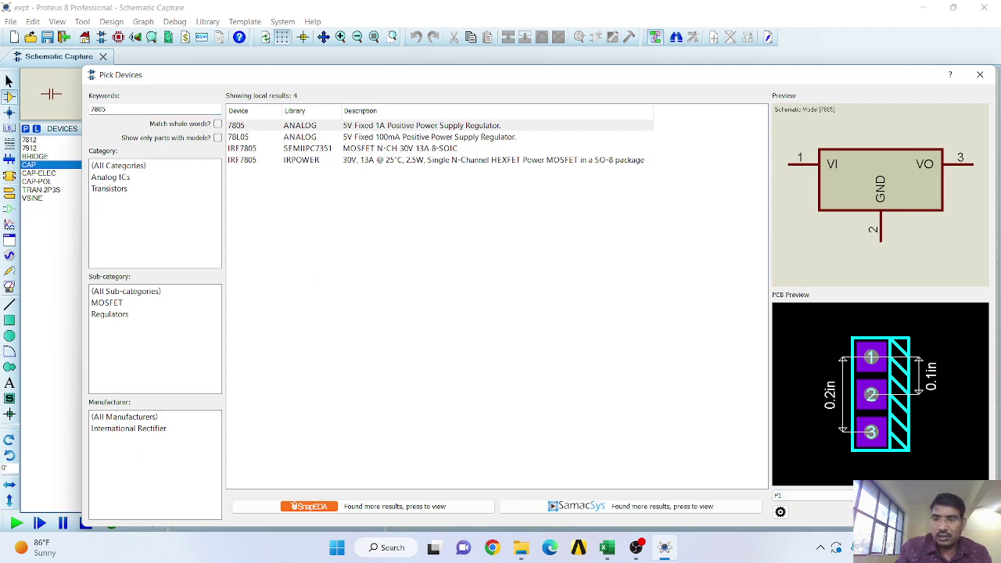
double_click(321, 125)
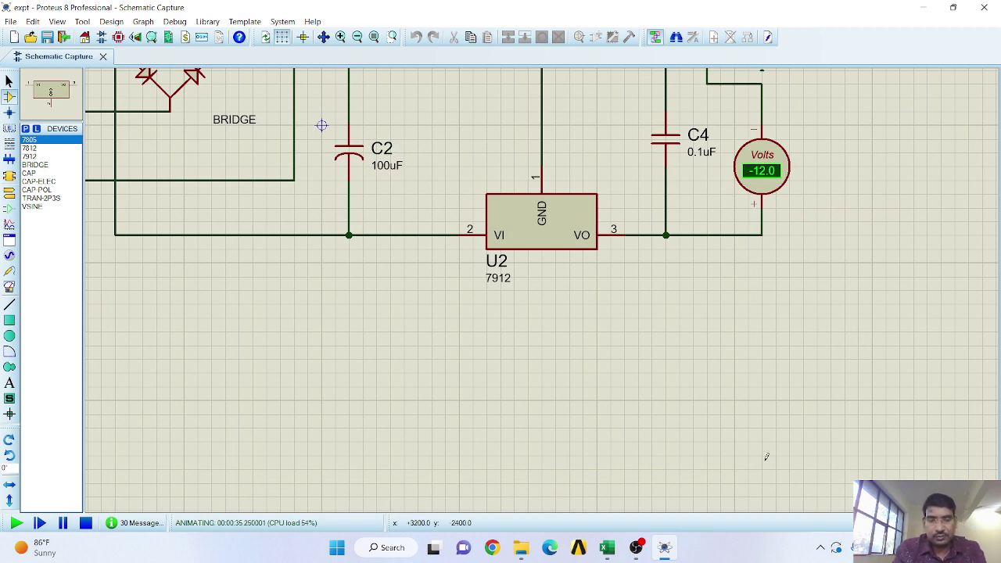